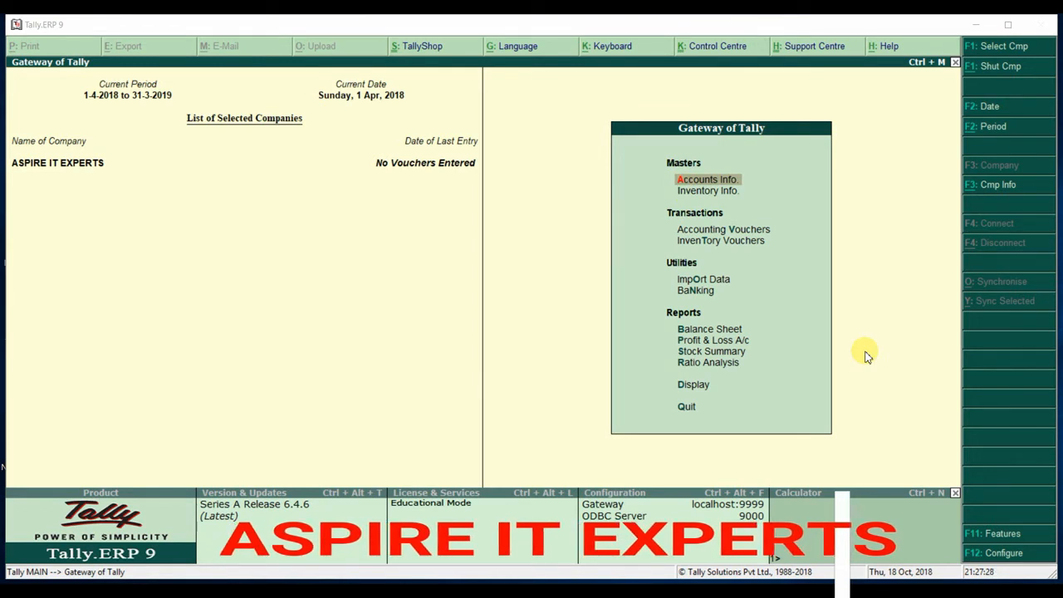
# - Start a new single ledger named AMIT GENERAL STORE and enter the contact's name as its alias
pyautogui.click(721, 179)
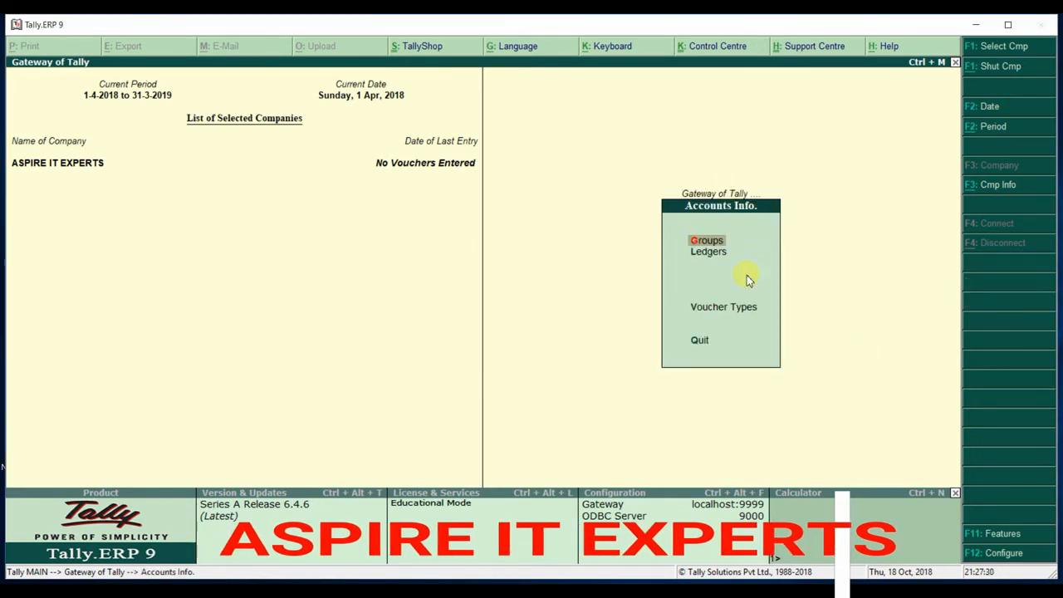
pyautogui.click(710, 253)
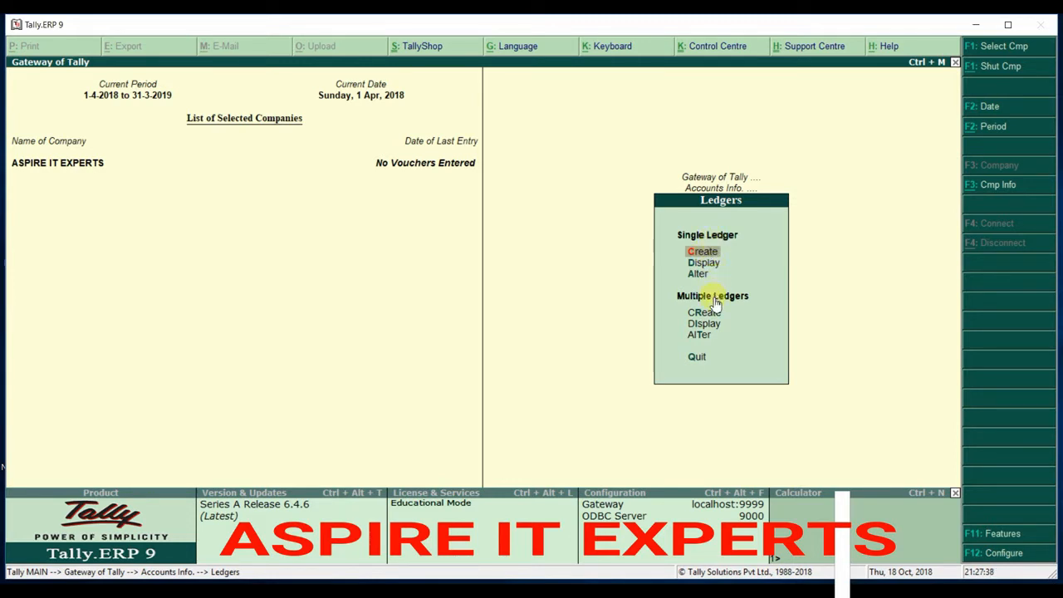
pyautogui.click(704, 253)
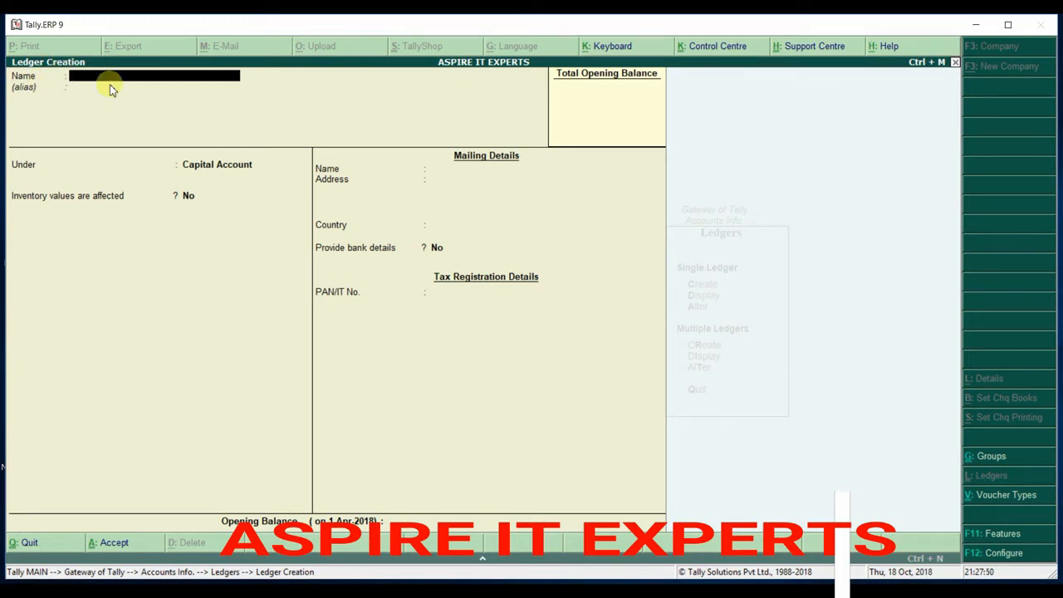
pyautogui.write('AMIT')
pyautogui.write(' GEB')
pyautogui.write('ERAL STO')
pyautogui.write('RE')
pyautogui.press('Return')
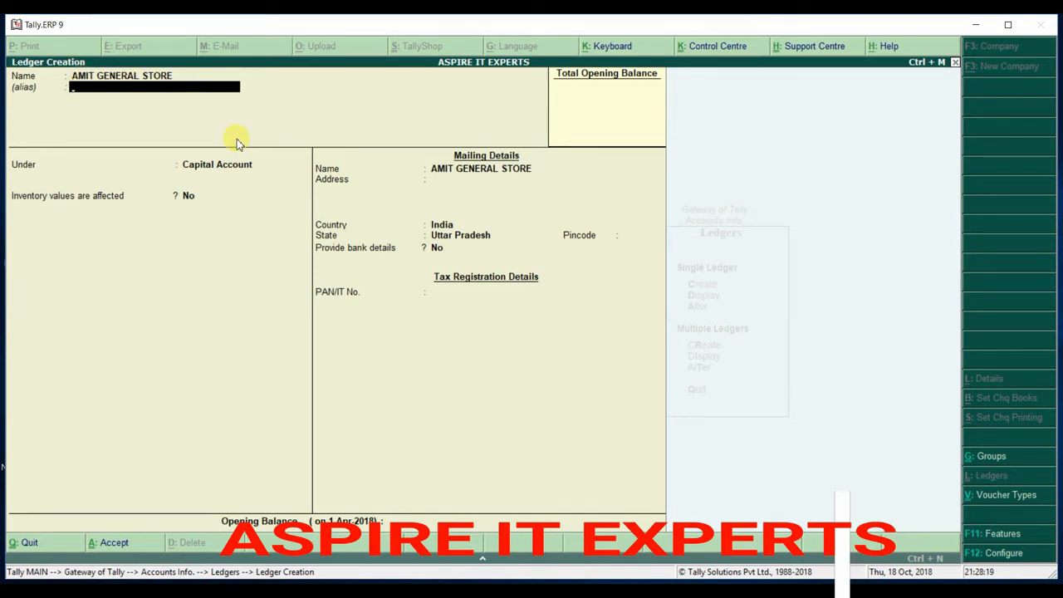
pyautogui.write('GUDDU JI')
pyautogui.press('Return')
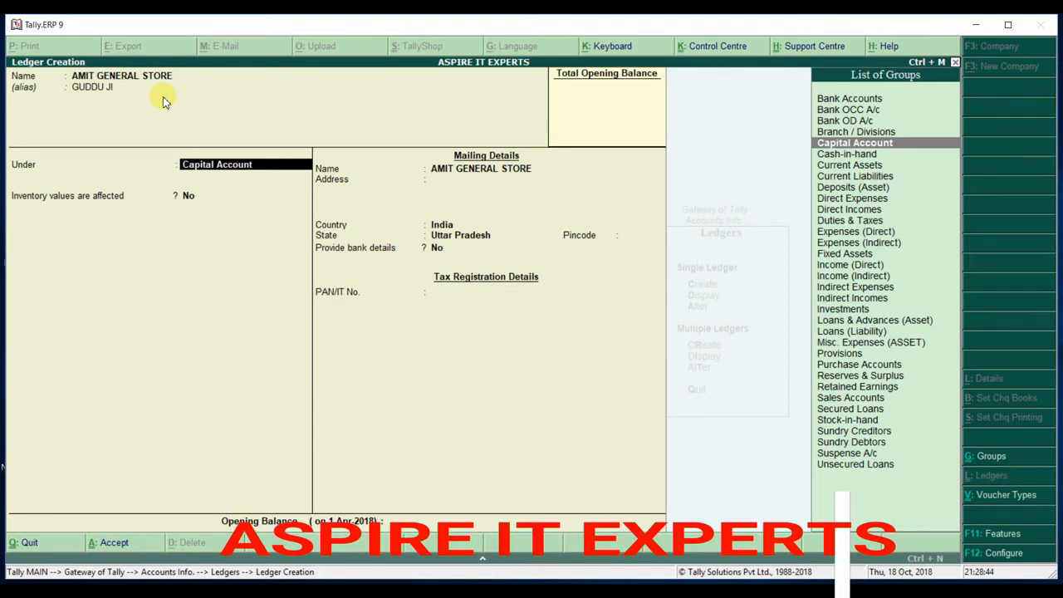
# - Look through the list of account groups available for the ledger
pyautogui.press('Down')
pyautogui.press('Down')
pyautogui.press('Down')
pyautogui.press('Down')
pyautogui.press('Down')
pyautogui.press('Down')
pyautogui.press('Down')
pyautogui.press('Down')
pyautogui.press('Down')
pyautogui.press('Down')
pyautogui.press('Down')
pyautogui.press('Down')
pyautogui.press('Down')
pyautogui.press('Down')
pyautogui.press('Down')
pyautogui.press('Down')
pyautogui.press('Down')
pyautogui.press('Down')
pyautogui.press('Down')
pyautogui.press('Down')
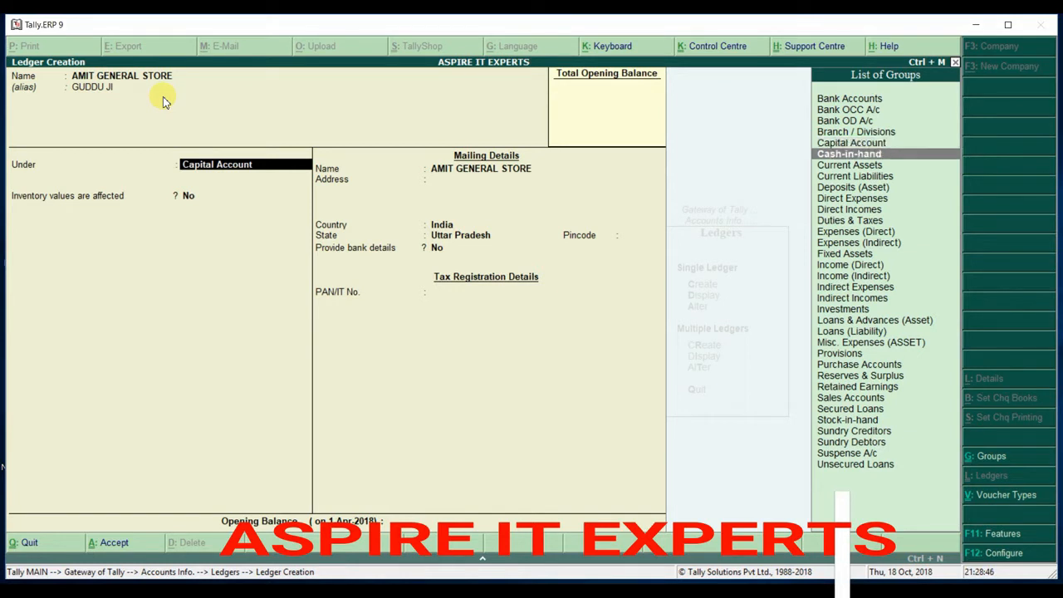
pyautogui.press('Up')
pyautogui.press('Up')
pyautogui.press('Up')
pyautogui.press('Up')
pyautogui.press('Up')
pyautogui.press('Up')
pyautogui.press('Up')
pyautogui.press('Up')
pyautogui.press('Up')
pyautogui.press('Up')
pyautogui.press('Up')
pyautogui.press('Up')
pyautogui.press('Up')
pyautogui.press('Up')
pyautogui.press('Up')
pyautogui.press('Up')
pyautogui.press('Up')
pyautogui.press('Up')
pyautogui.press('Up')
pyautogui.press('Up')
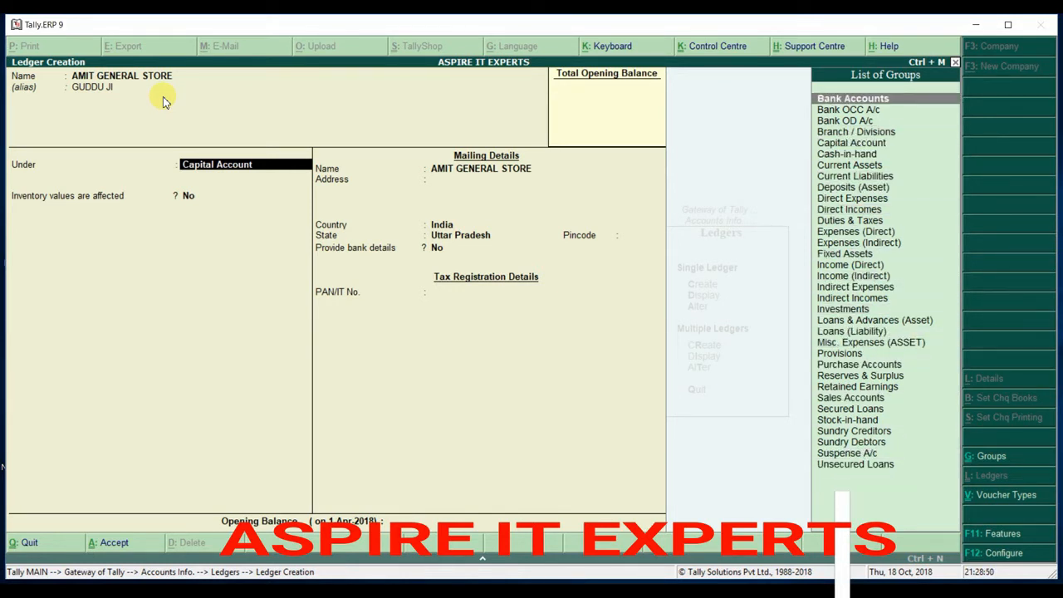
# - Place the ledger under Sundry Debtors, keeping bill-by-bill balances enabled, the default credit period blank and the credit days check off
pyautogui.press('End')
pyautogui.press('BackSpace')
pyautogui.press('BackSpace')
pyautogui.press('BackSpace')
pyautogui.press('BackSpace')
pyautogui.press('BackSpace')
pyautogui.press('BackSpace')
pyautogui.press('BackSpace')
pyautogui.press('BackSpace')
pyautogui.press('BackSpace')
pyautogui.press('BackSpace')
pyautogui.press('BackSpace')
pyautogui.press('BackSpace')
pyautogui.press('BackSpace')
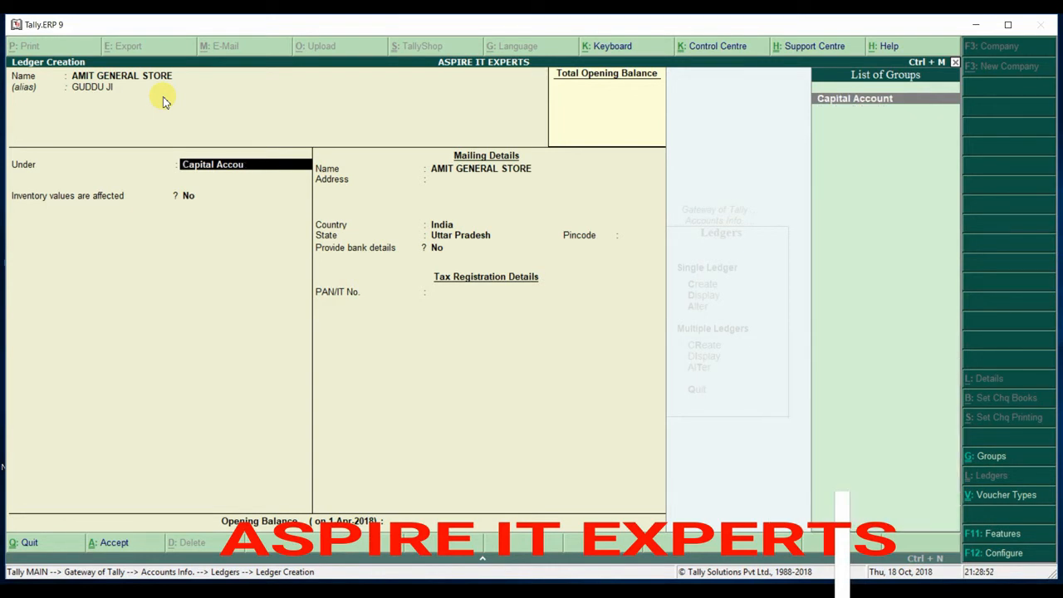
pyautogui.press('BackSpace')
pyautogui.press('BackSpace')
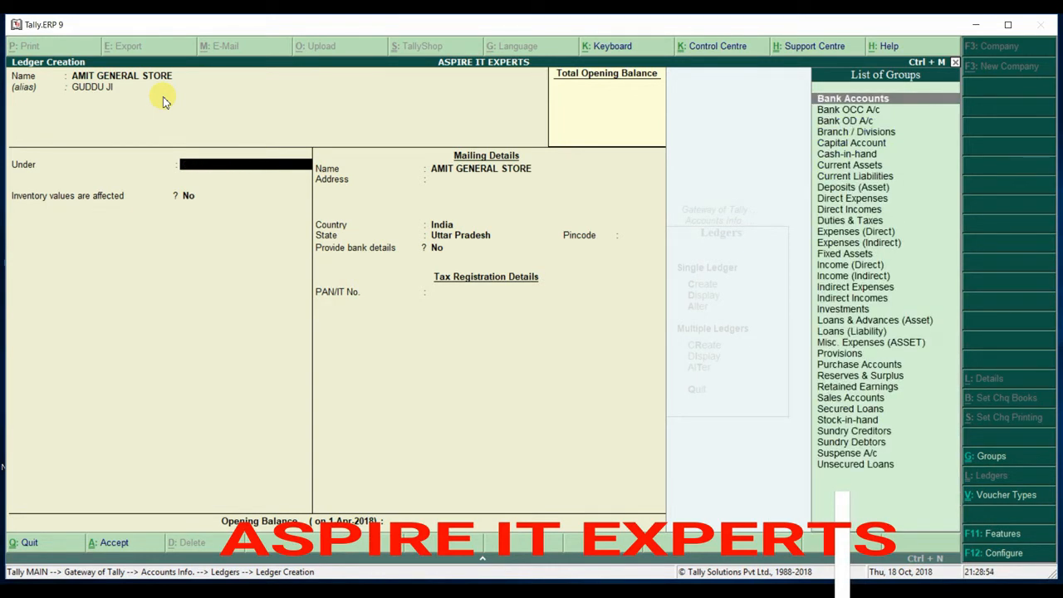
pyautogui.write('SUND')
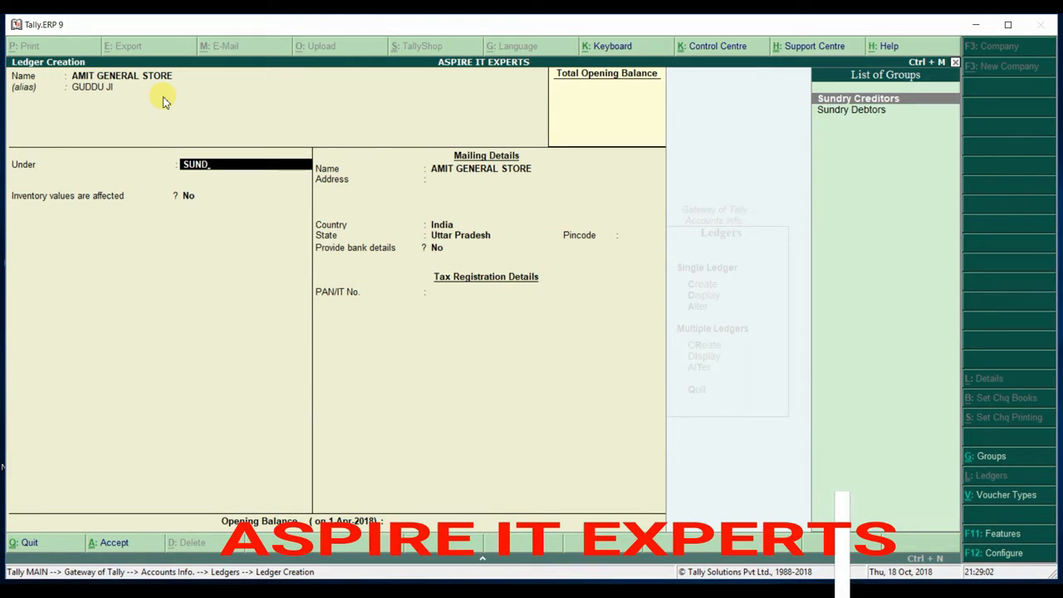
pyautogui.press('Down')
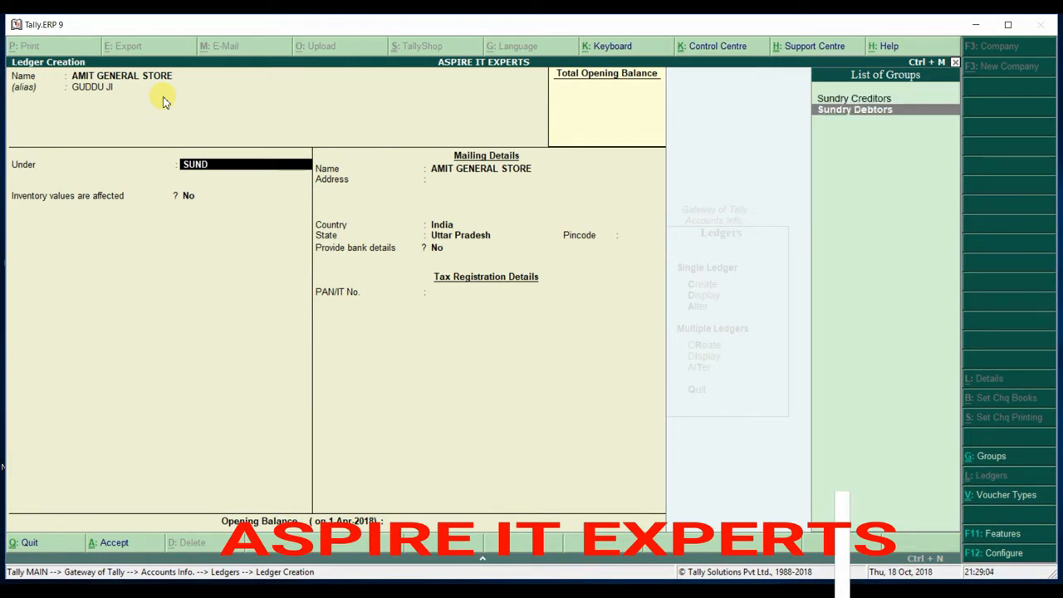
pyautogui.press('Return')
pyautogui.press('Return')
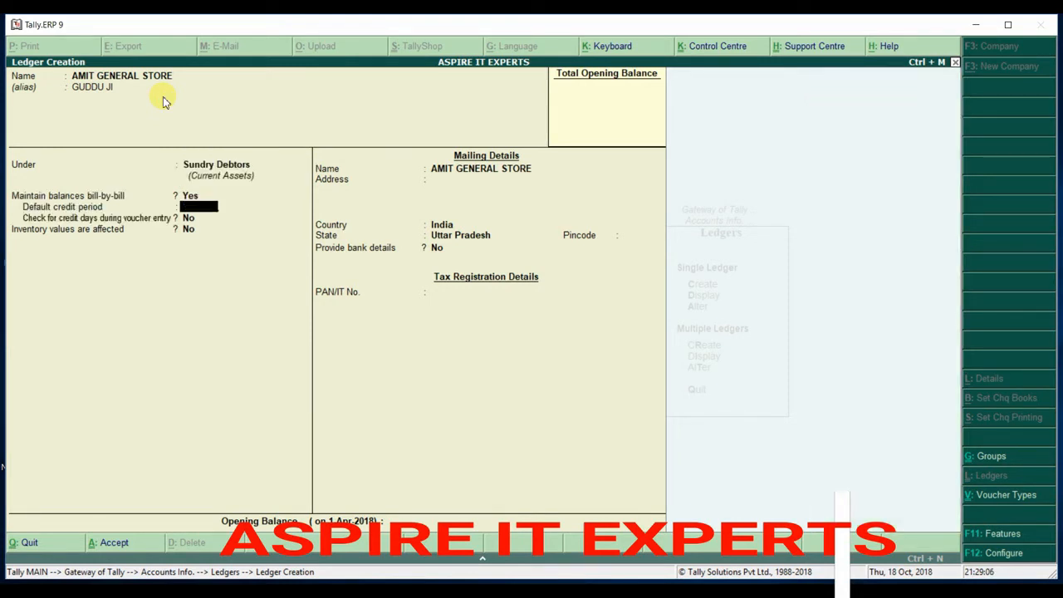
pyautogui.press('Return')
pyautogui.press('Return')
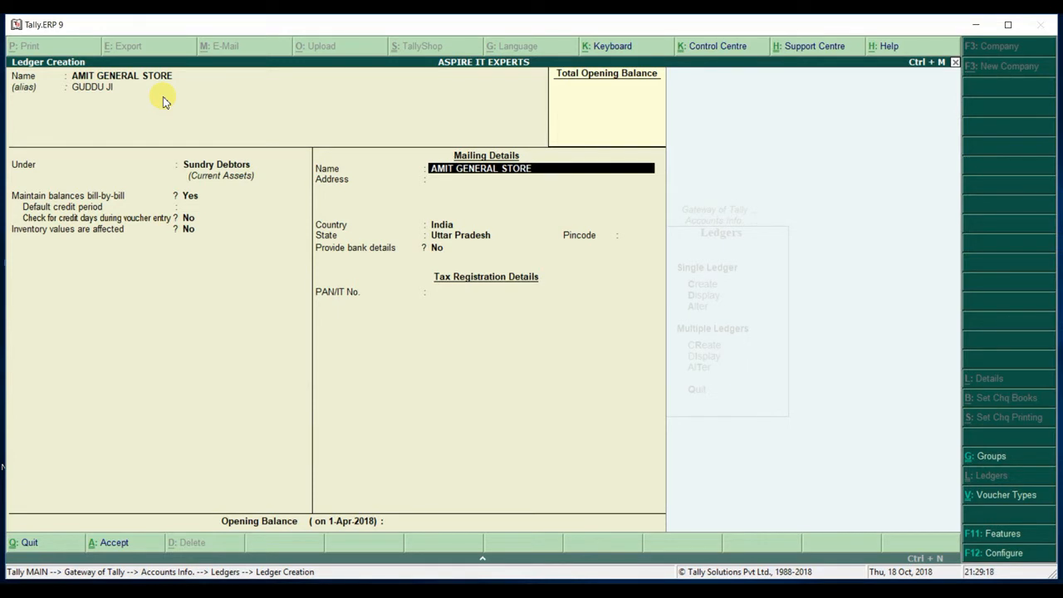
# - Keep the mailing name and fill in the two lines of the store's postal address
pyautogui.press('Return')
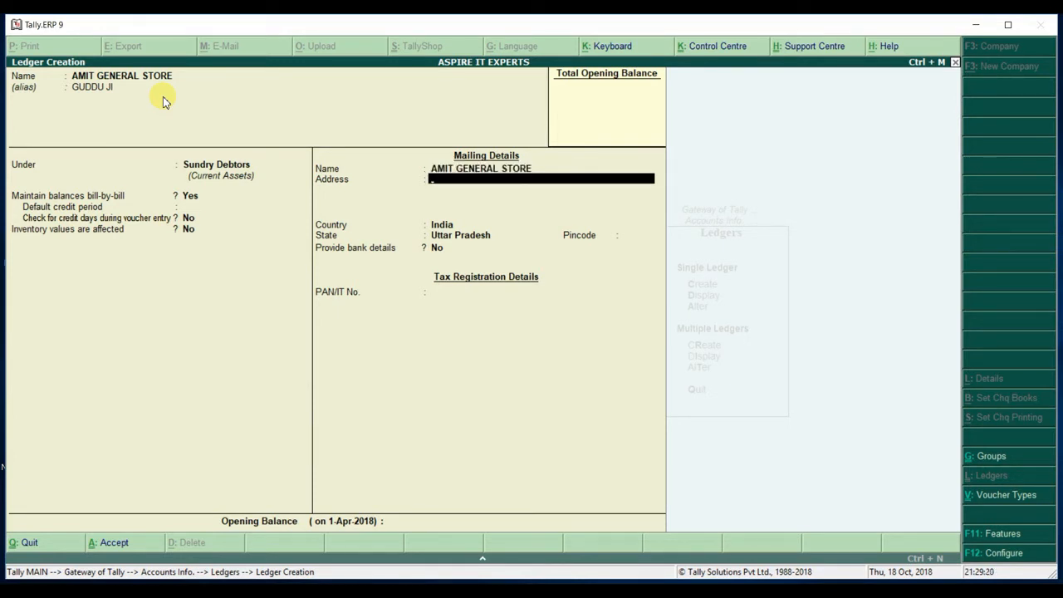
pyautogui.write('SADRA BAZAR')
pyautogui.press('Return')
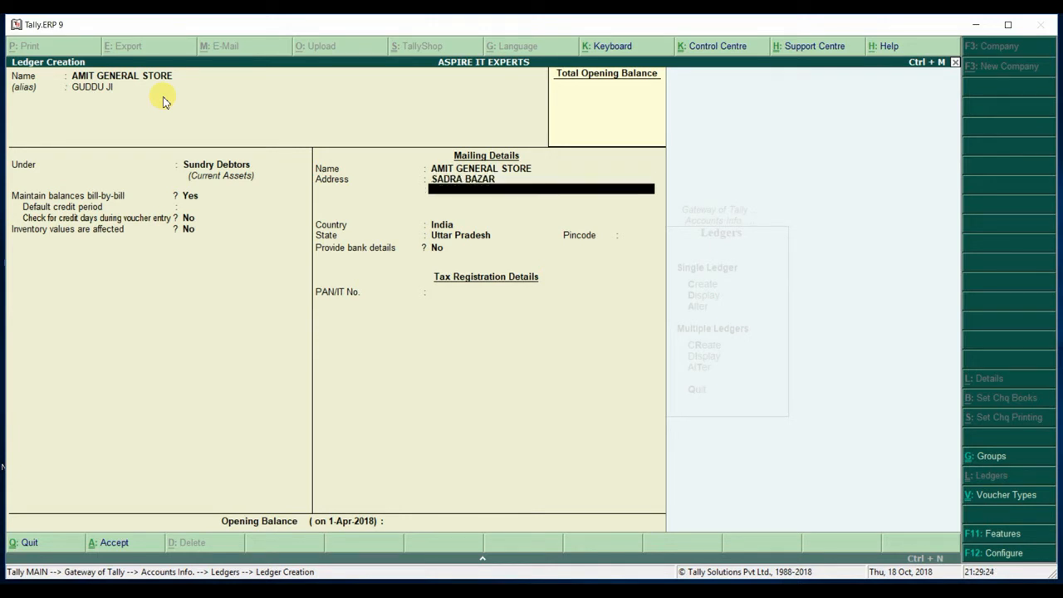
pyautogui.write('PRTAPGARH')
pyautogui.press('Return')
pyautogui.press('Return')
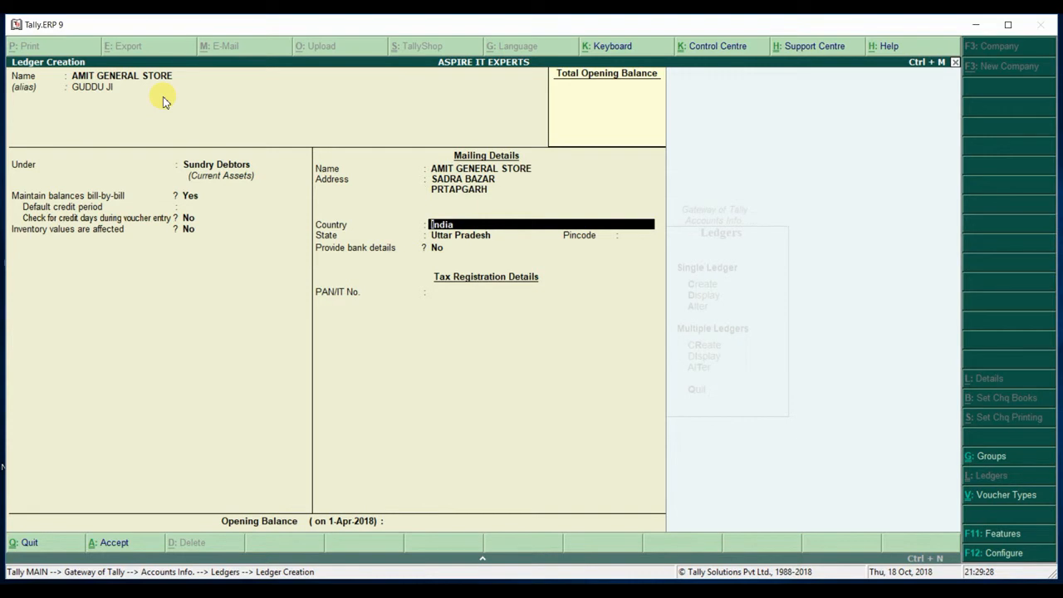
# - Keep the default country and state, enter the pincode, and leave bank details off and the PAN/IT number blank
pyautogui.press('Return')
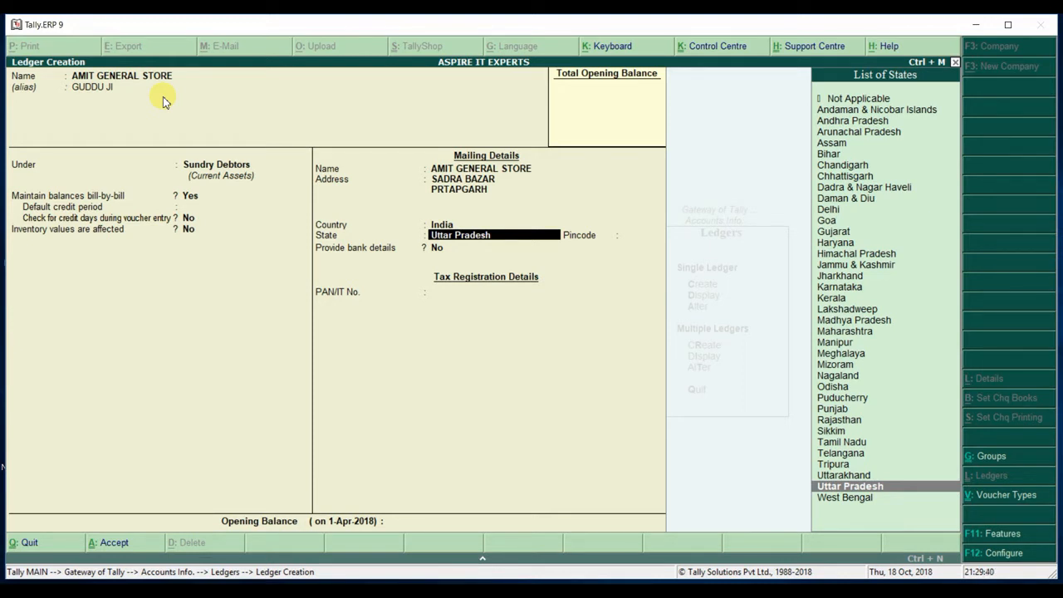
pyautogui.press('Return')
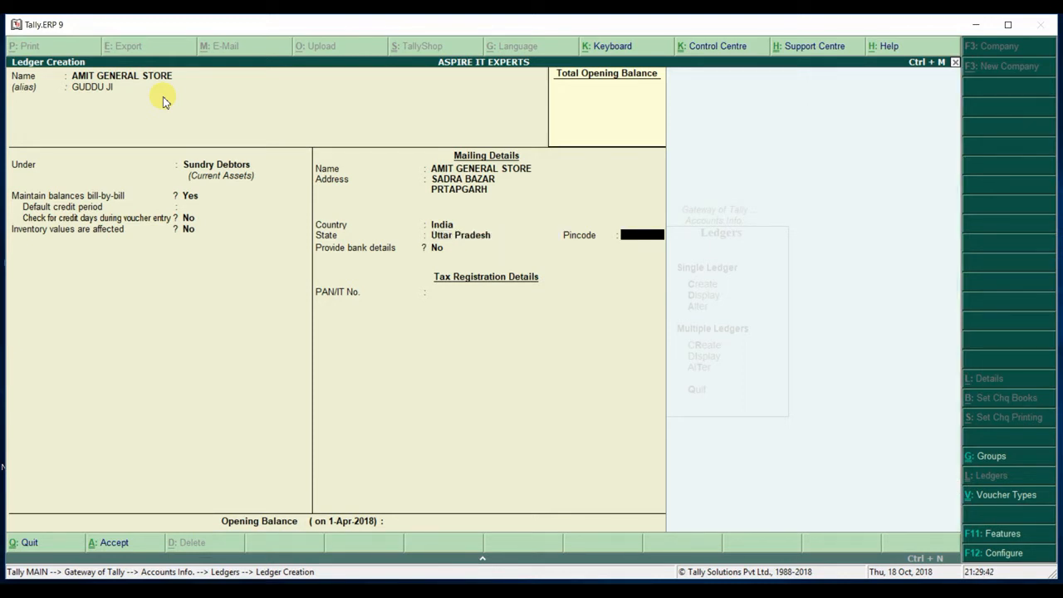
pyautogui.write('230001')
pyautogui.press('Return')
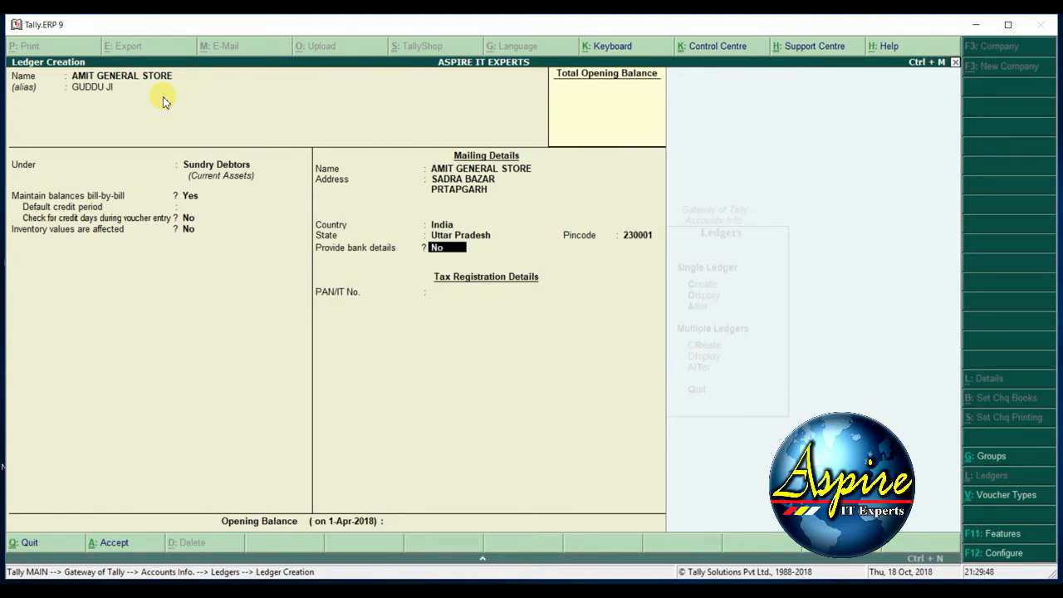
pyautogui.press('Return')
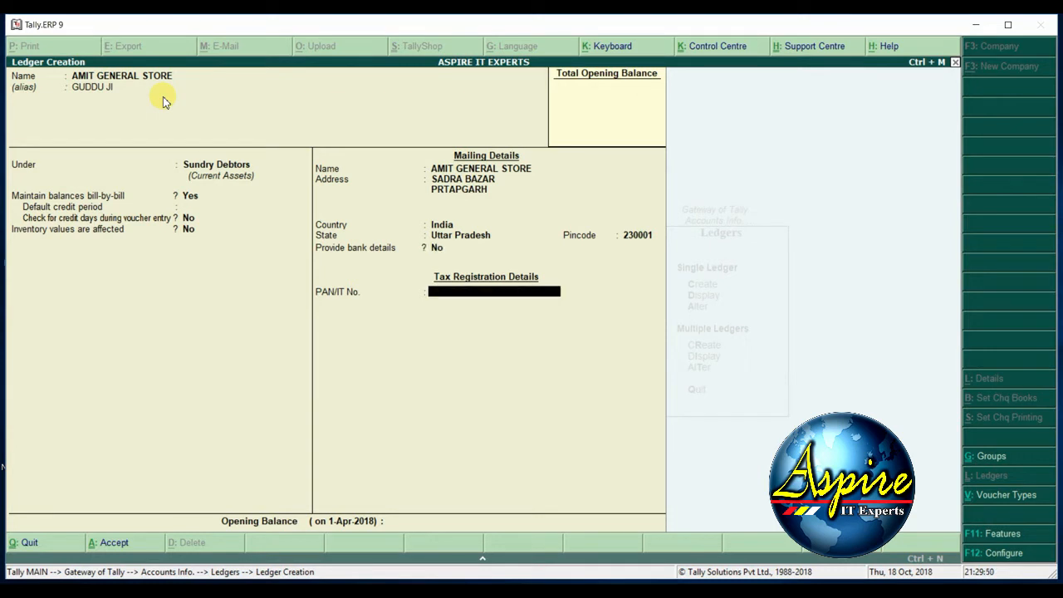
pyautogui.press('Return')
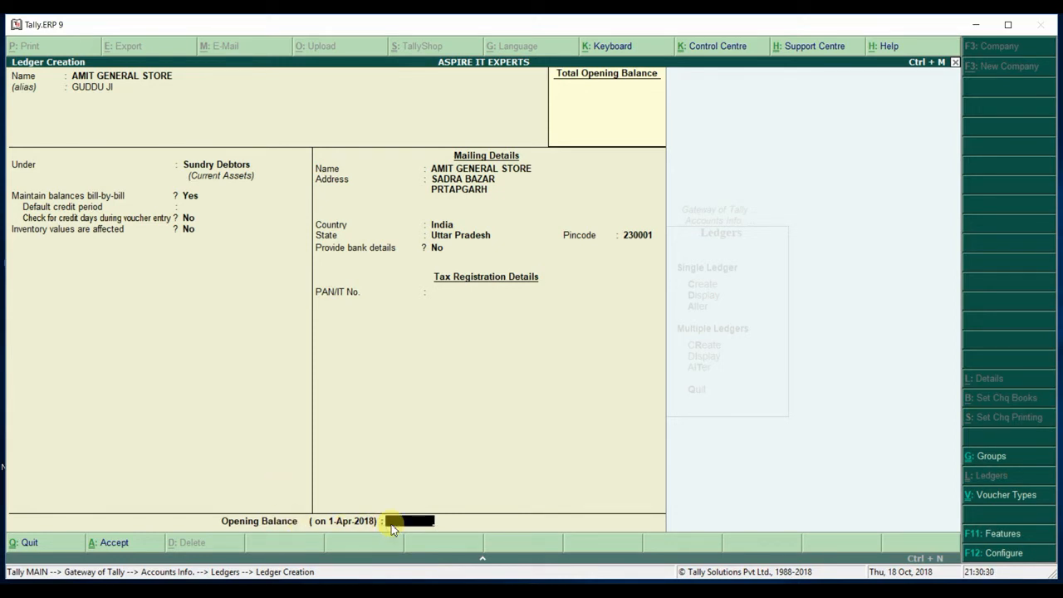
# - Set the store ledger's opening balance to 10000
pyautogui.write('10000')
pyautogui.press('Return')
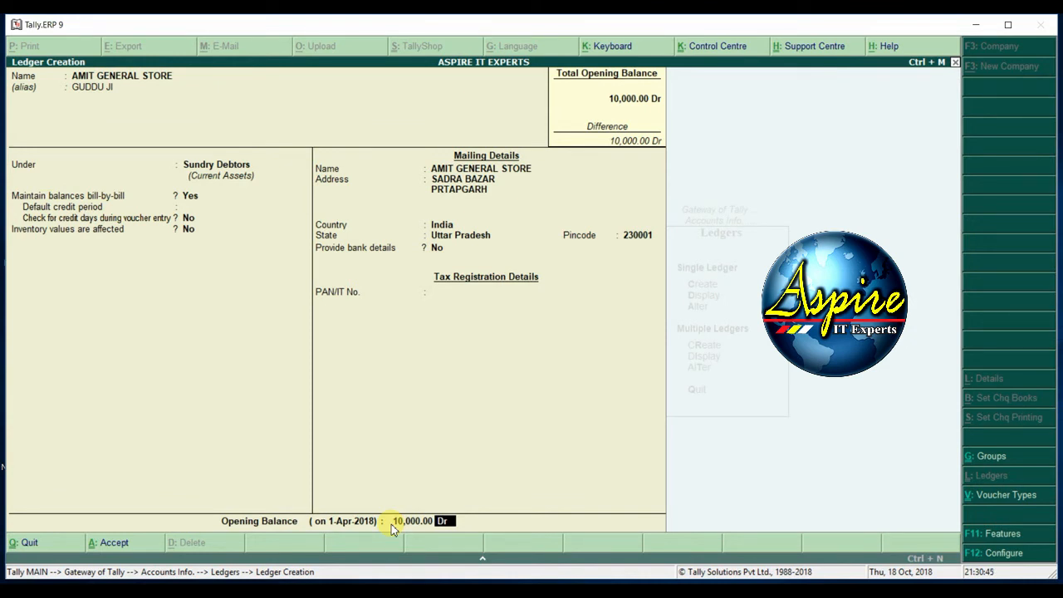
pyautogui.write('CR')
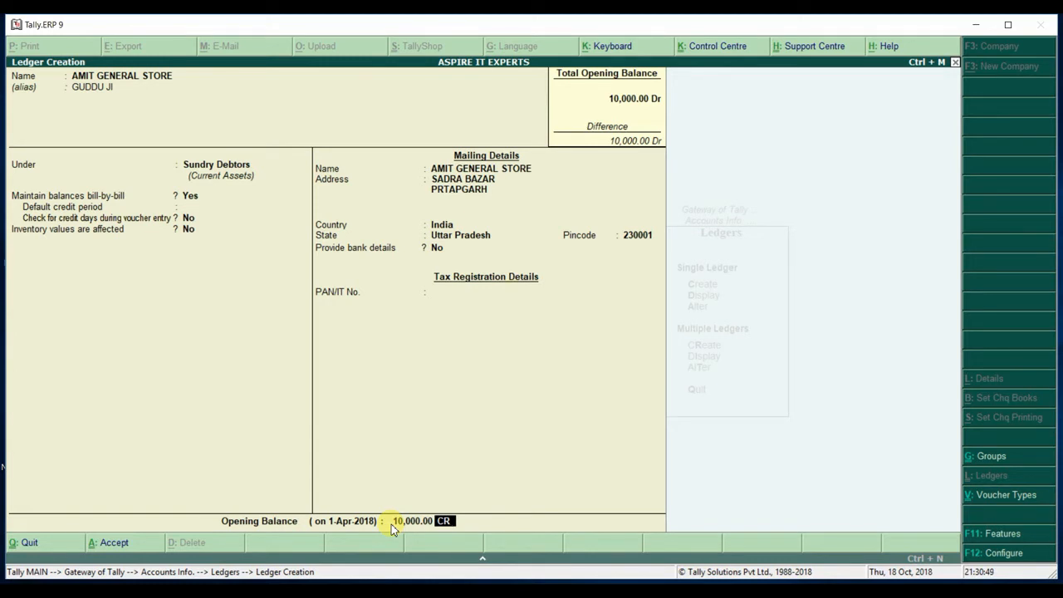
pyautogui.press('BackSpace')
pyautogui.press('BackSpace')
# - Mark the opening balance as Dr, leave the bill-wise breakup on account, and save the ledger
pyautogui.write('DR')
pyautogui.press('Return')
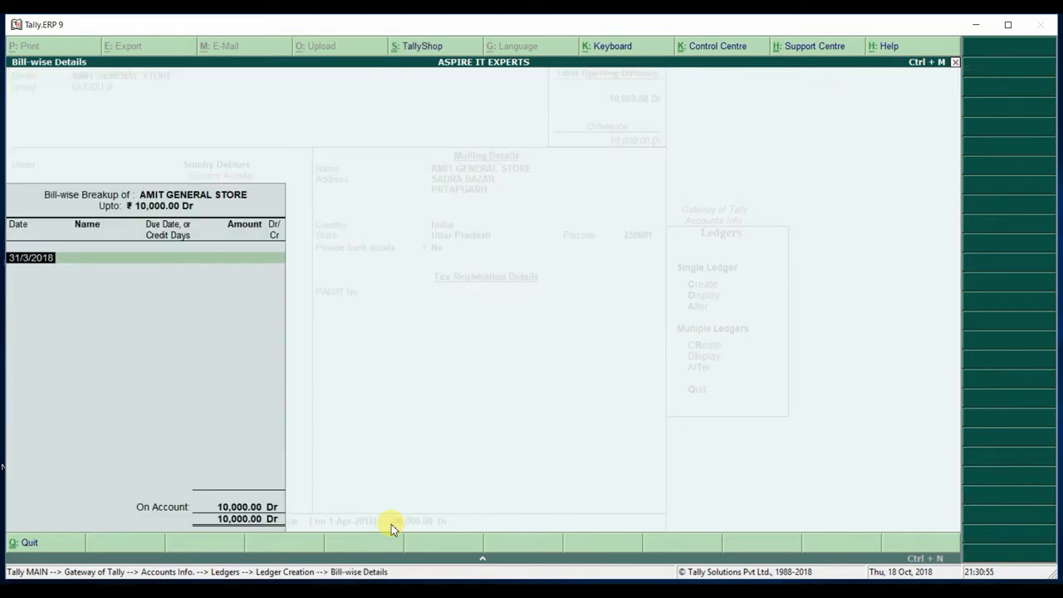
pyautogui.press('Return')
pyautogui.press('Return')
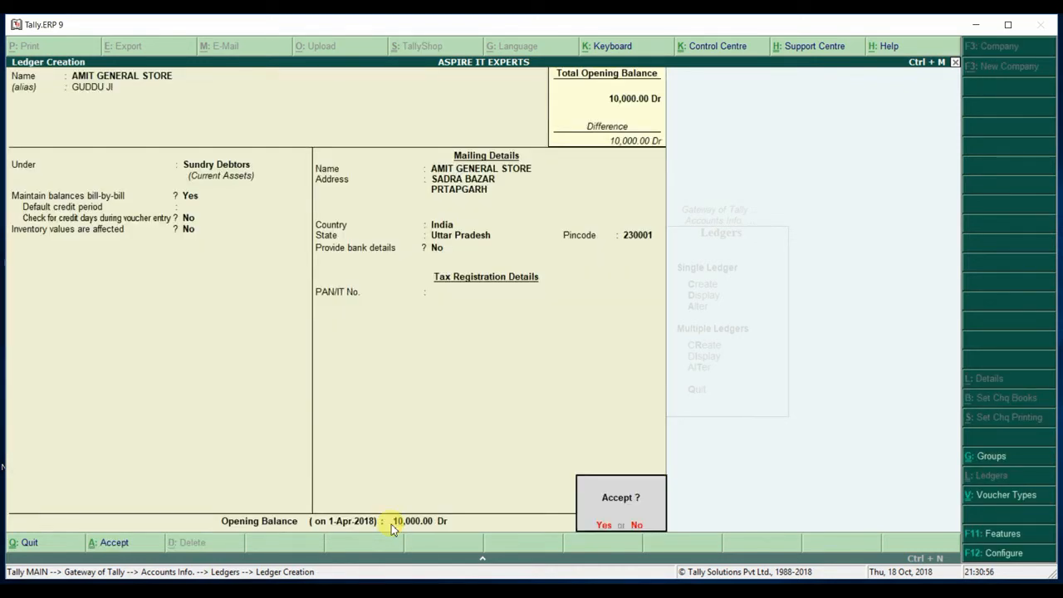
pyautogui.press('Return')
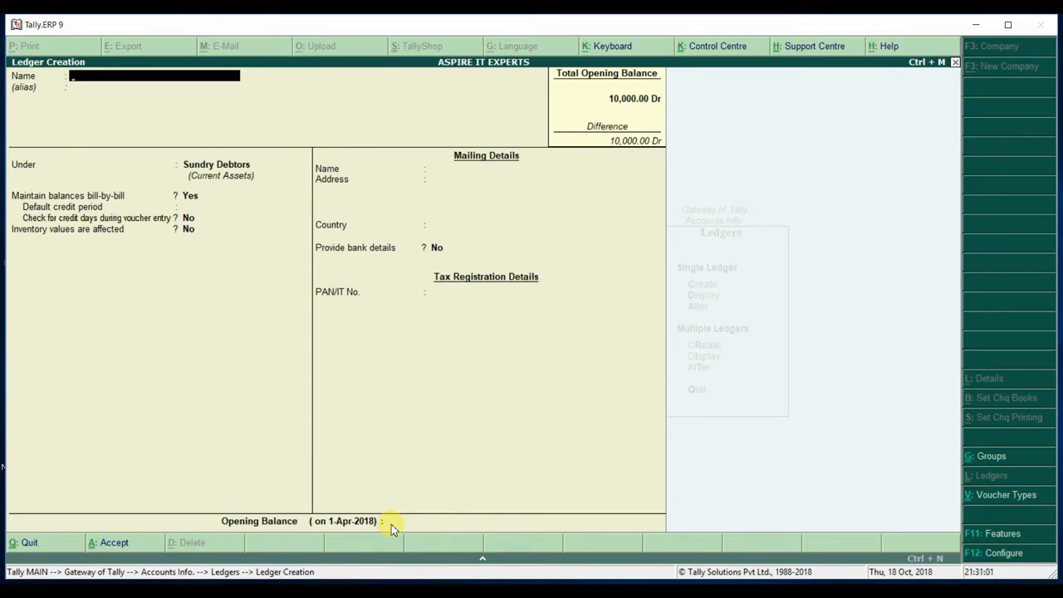
# - Name the next ledger TEA & REF without an alias and place it under Indirect Expenses
pyautogui.write('TEA & REF')
pyautogui.press('Return')
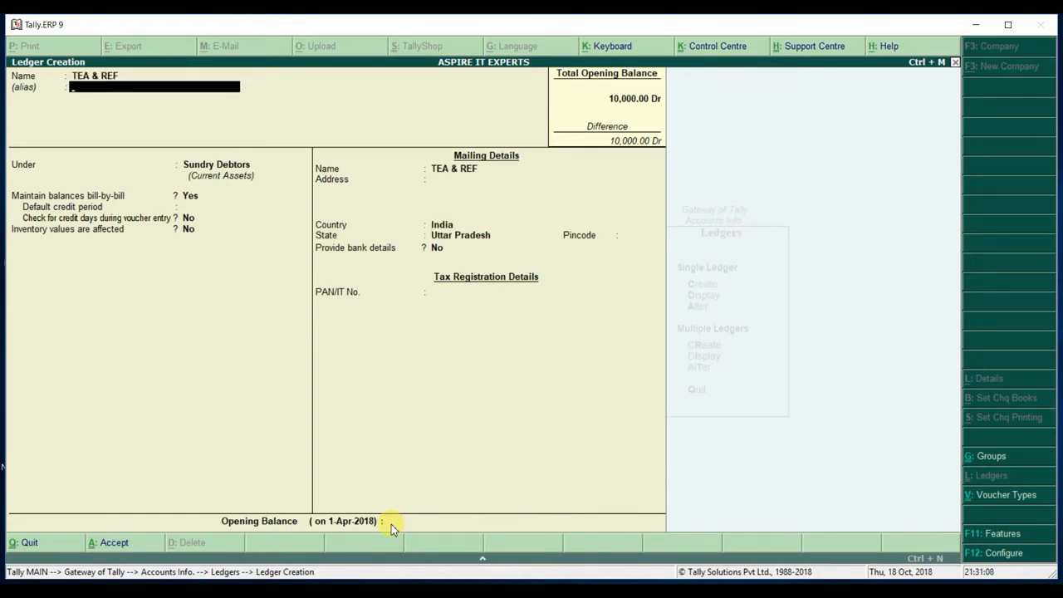
pyautogui.press('Return')
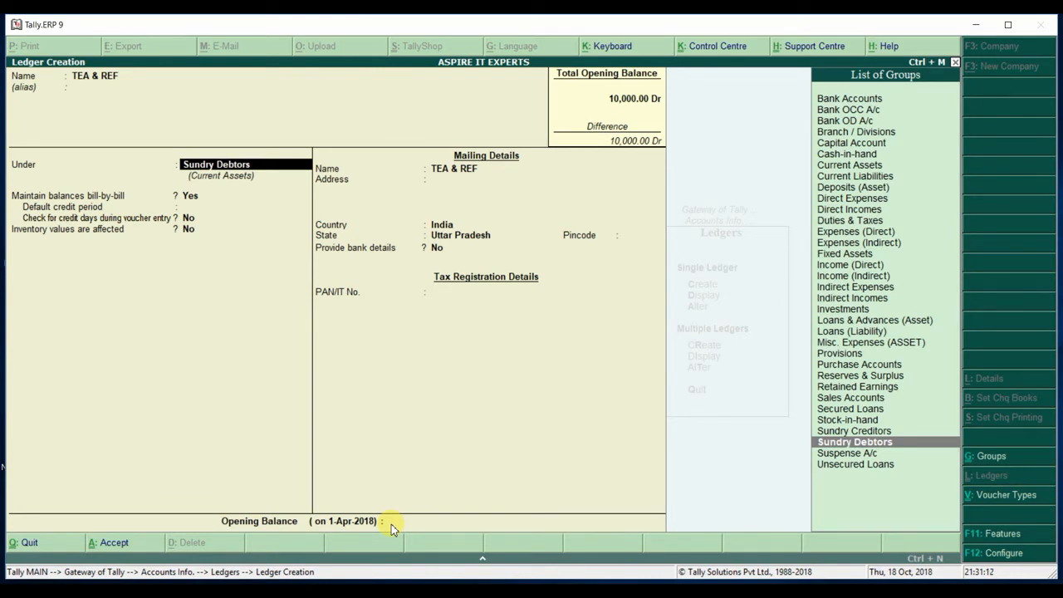
pyautogui.write('IN')
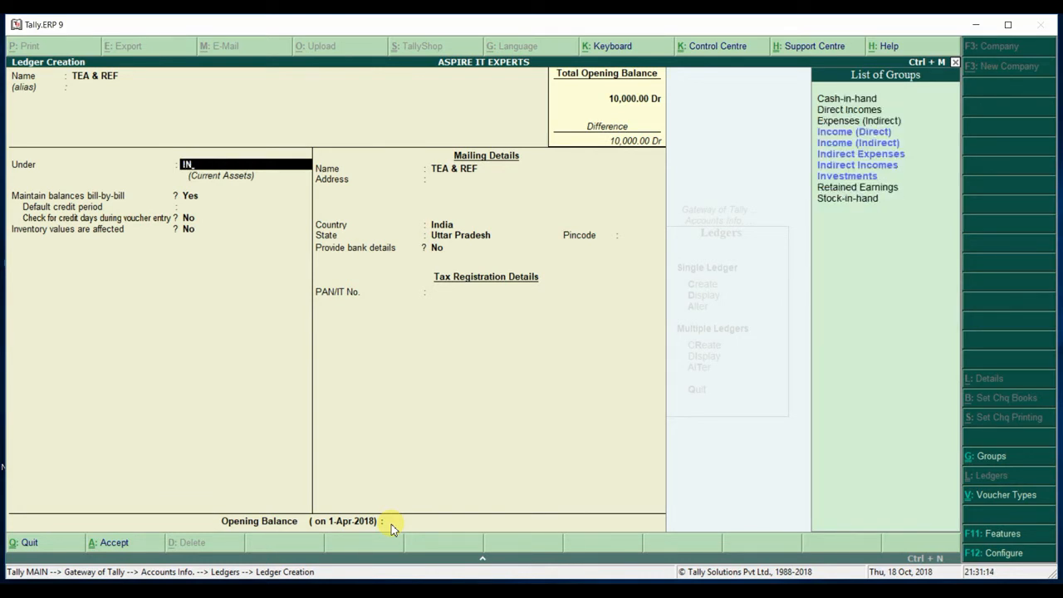
pyautogui.press('Down')
pyautogui.press('Down')
pyautogui.press('Down')
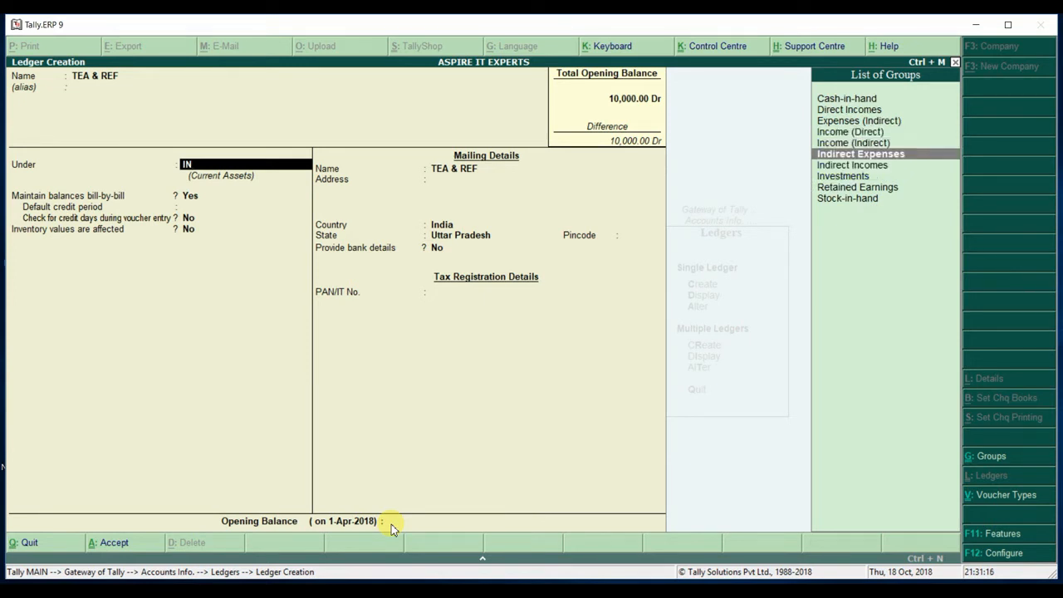
pyautogui.press('Return')
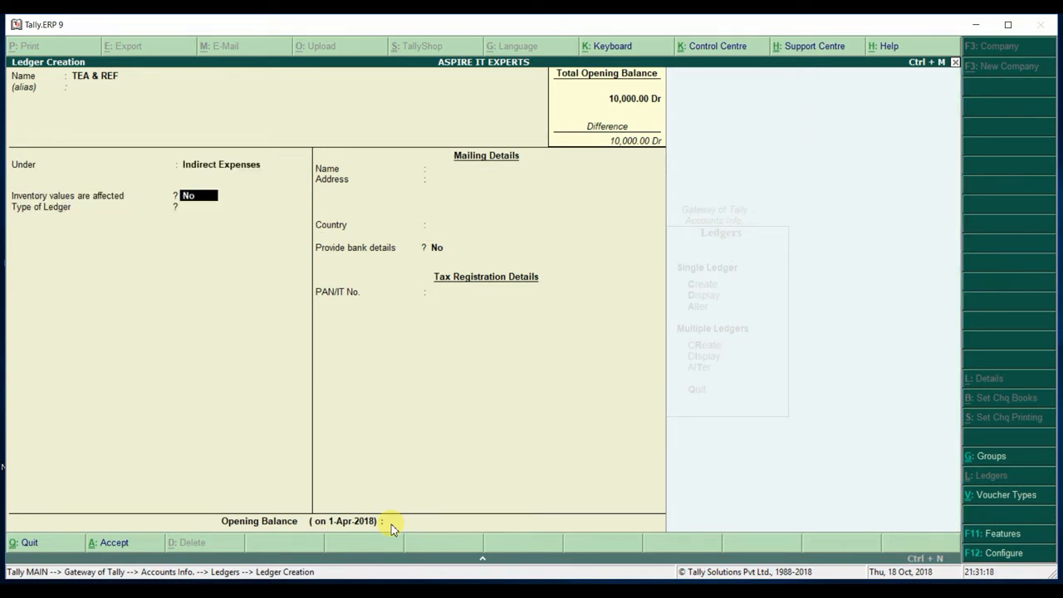
# - Save the expense ledger with inventory values off, type Not Applicable, no bank details and no opening balance, and leave ledger creation
pyautogui.press('Return')
pyautogui.press('Return')
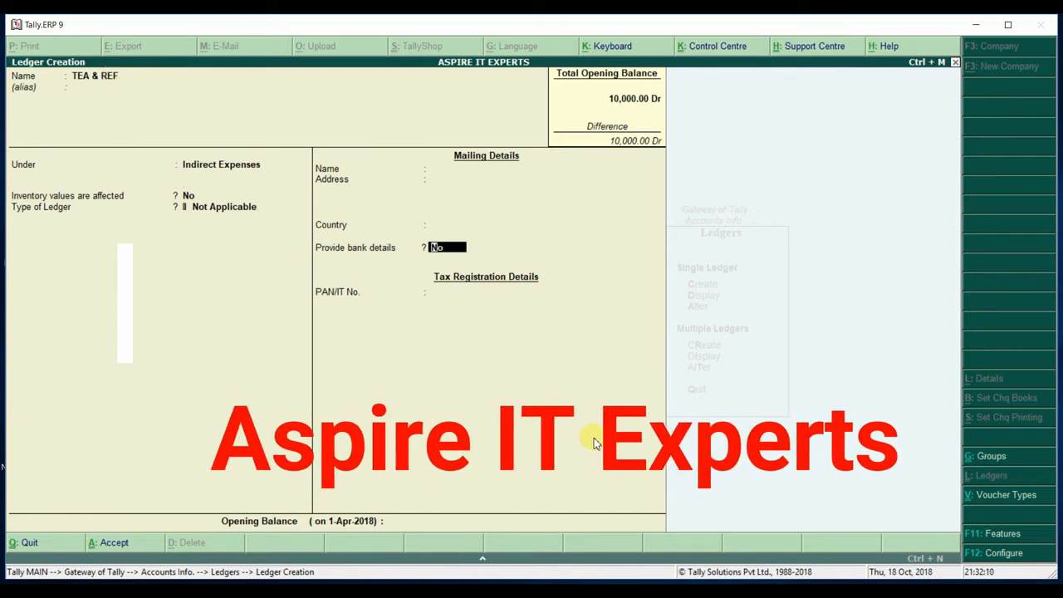
pyautogui.press('Return')
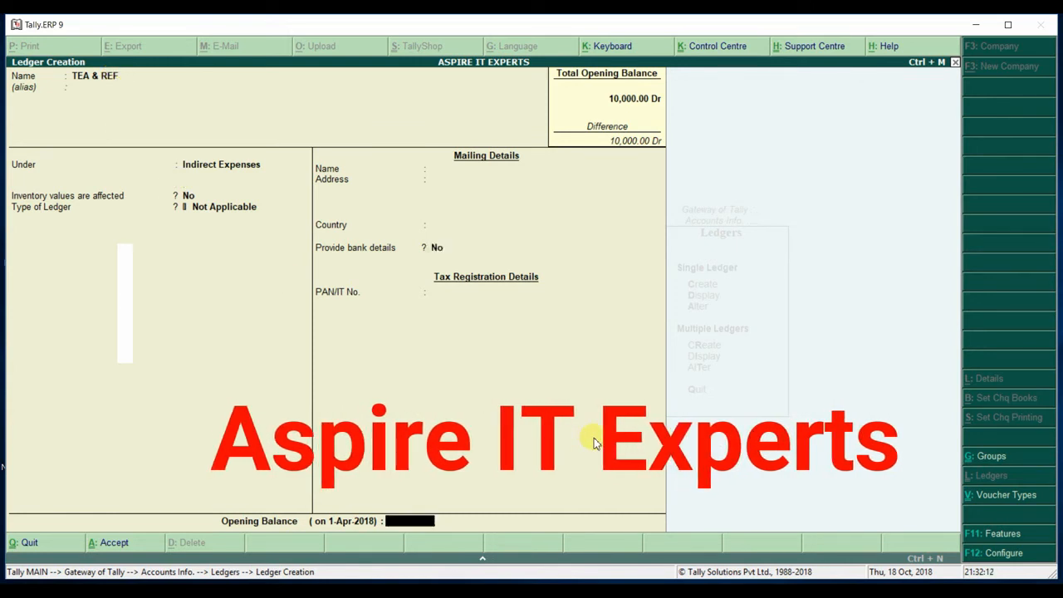
pyautogui.press('Return')
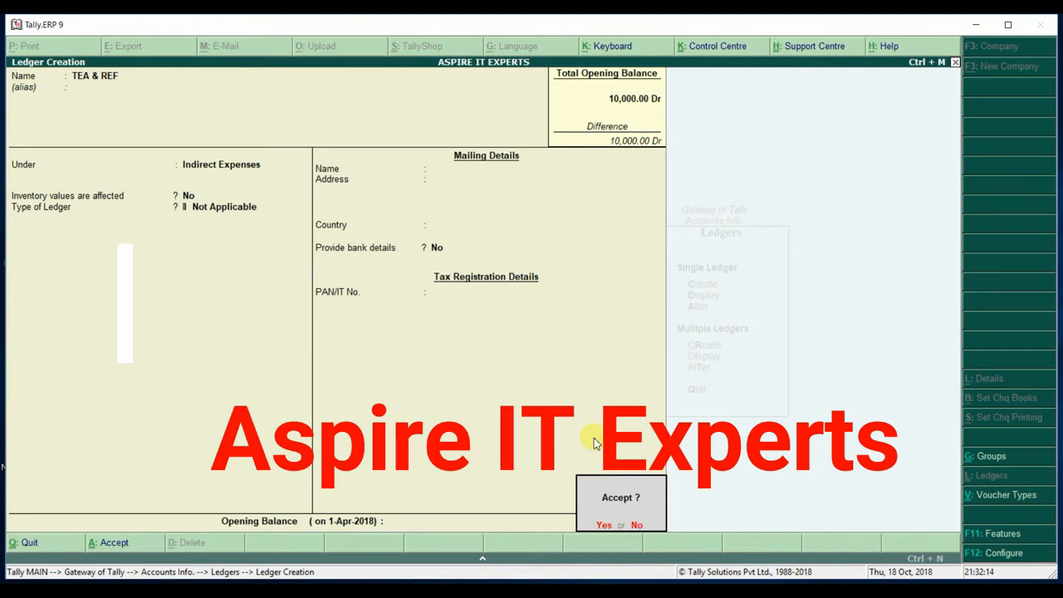
pyautogui.press('Return')
pyautogui.press('Escape')
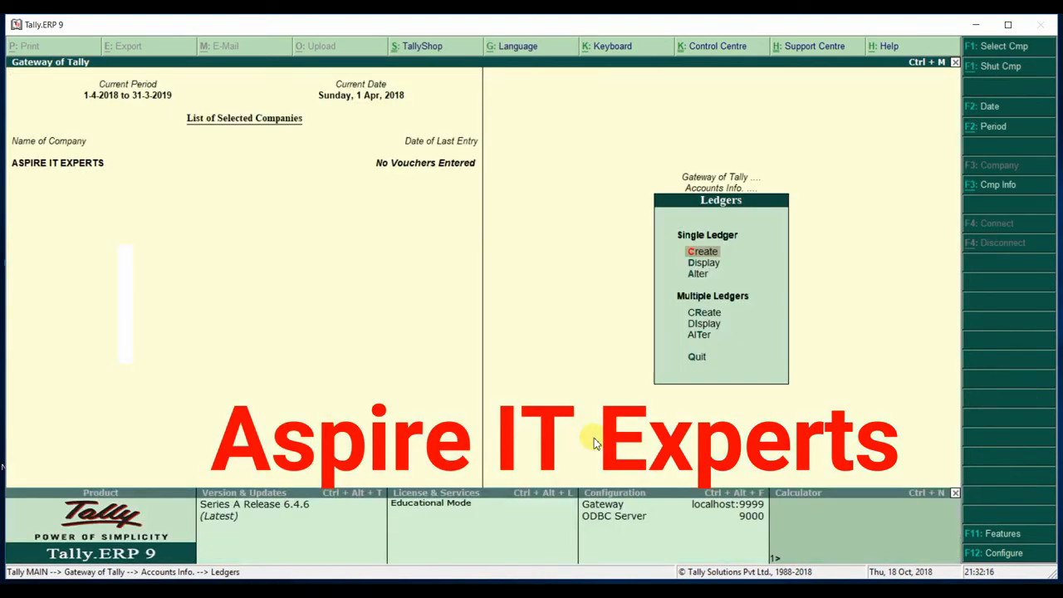
# - Look through the existing single ledgers available for display and close the list without opening any
pyautogui.click(705, 262)
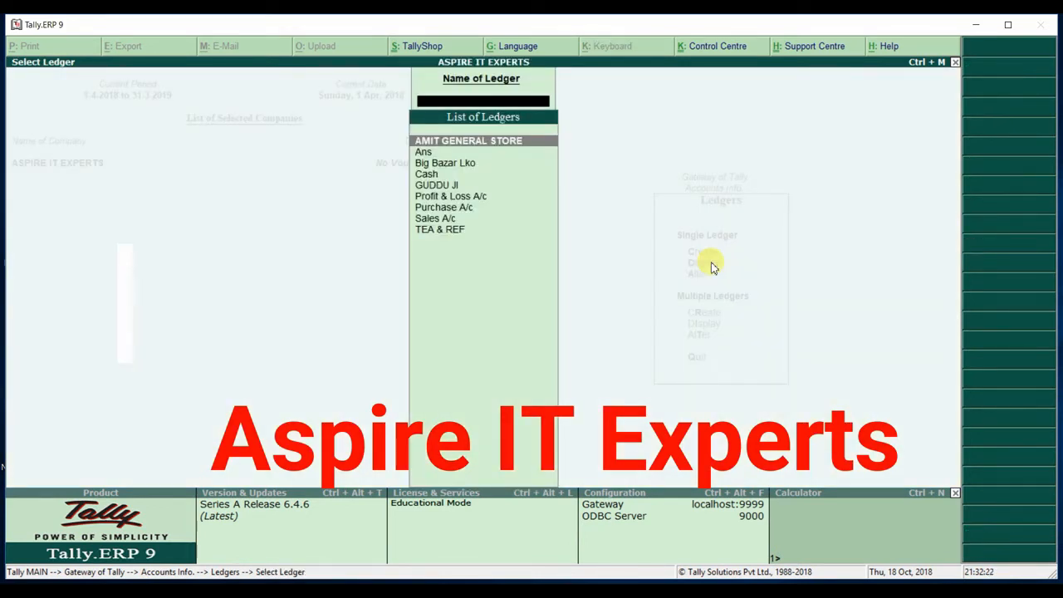
pyautogui.press('Down')
pyautogui.press('Down')
pyautogui.press('Down')
pyautogui.press('Down')
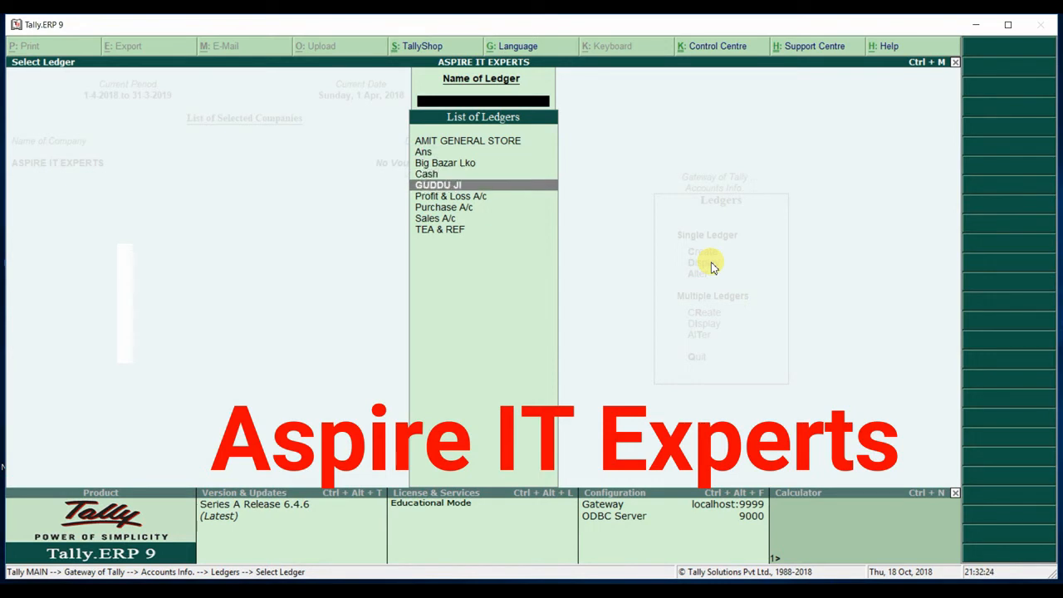
pyautogui.press('Escape')
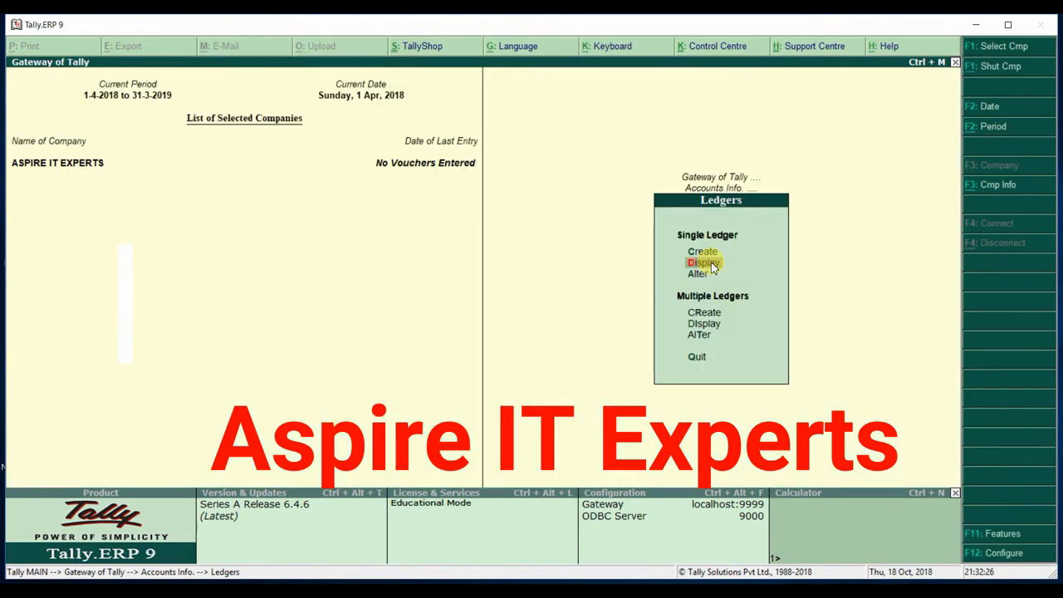
# - Open the AMIT GENERAL STORE ledger for alteration through its alias and move it under Sundry Creditors
pyautogui.press('Down')
pyautogui.press('Return')
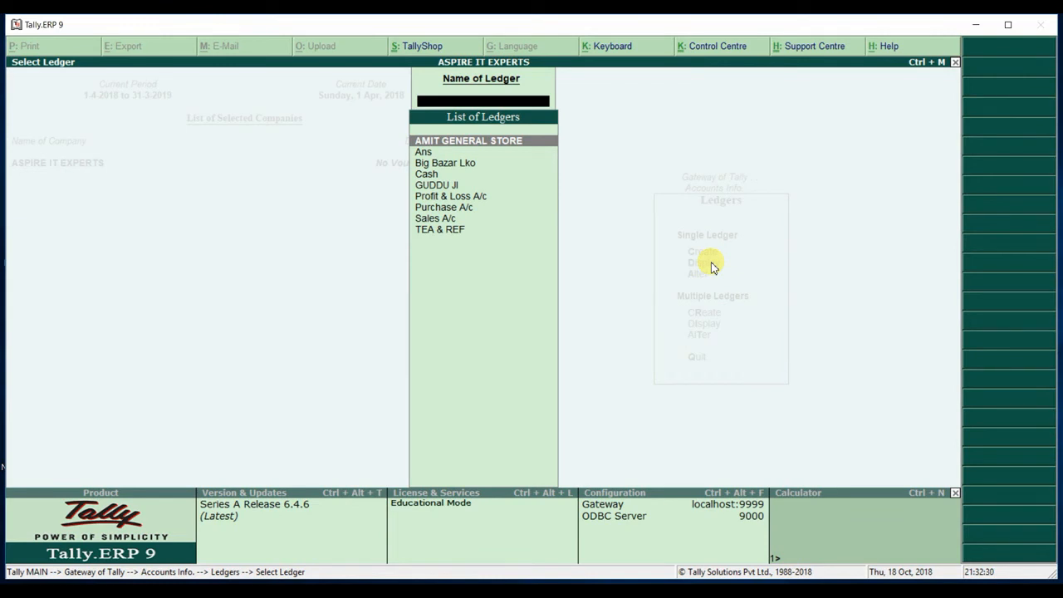
pyautogui.press('Down')
pyautogui.press('Down')
pyautogui.press('Down')
pyautogui.press('Down')
pyautogui.press('Return')
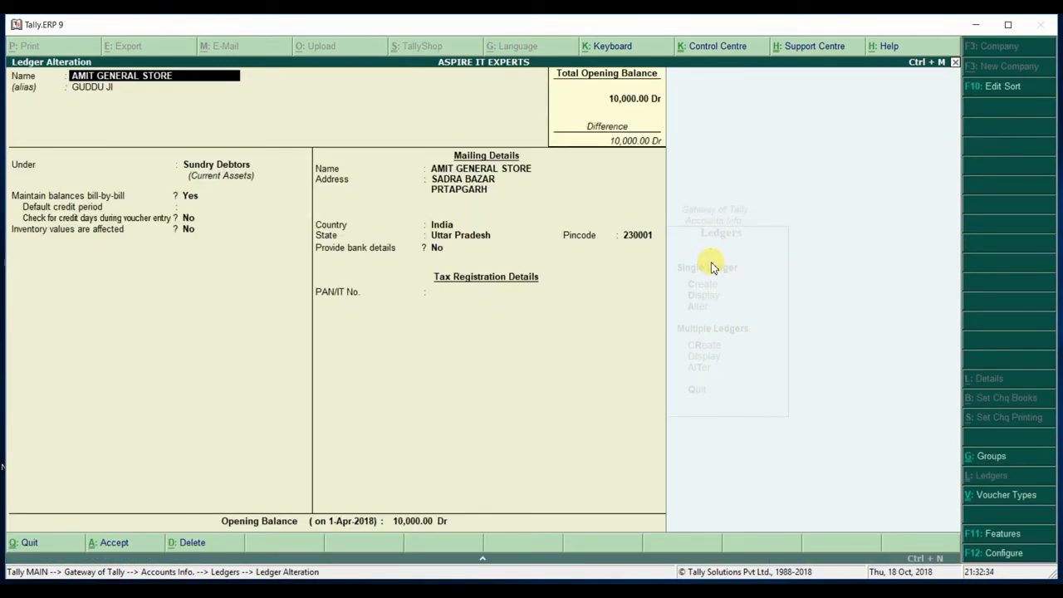
pyautogui.press('Return')
pyautogui.press('Return')
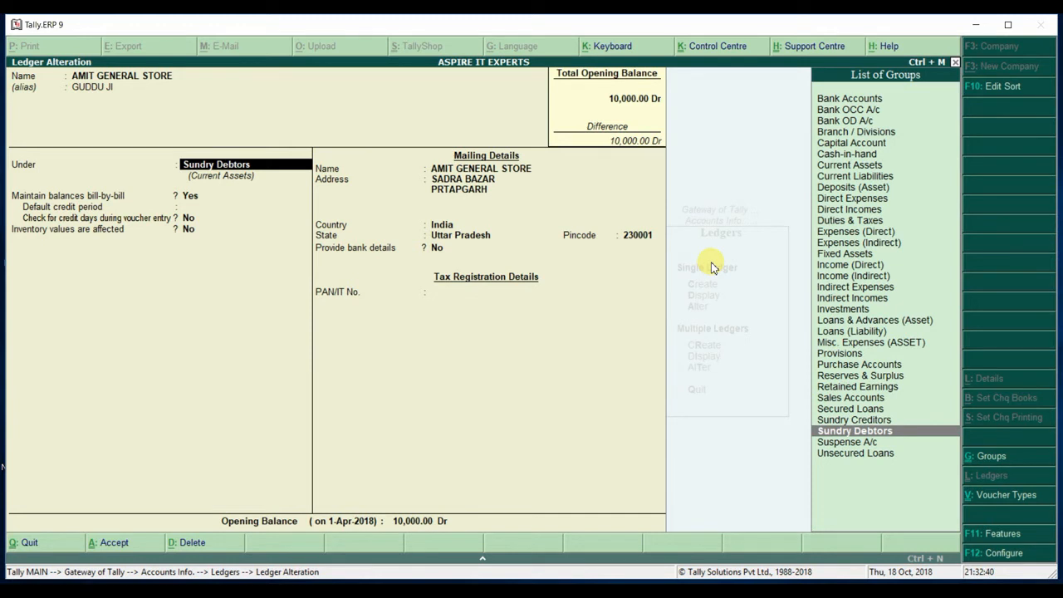
pyautogui.press('Up')
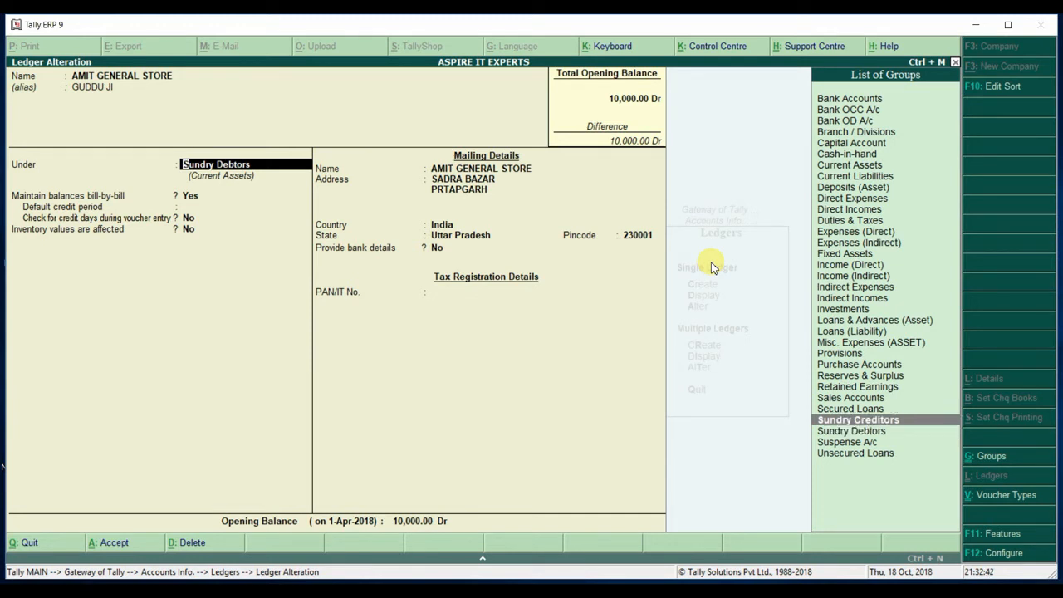
pyautogui.press('Return')
# - Save the altered store ledger with its other details and opening balance kept and the bill-wise breakup left on account
pyautogui.press('Return')
pyautogui.press('Return')
pyautogui.press('Return')
pyautogui.press('Return')
pyautogui.press('Return')
pyautogui.press('Return')
pyautogui.press('Return')
pyautogui.press('Return')
pyautogui.press('Return')
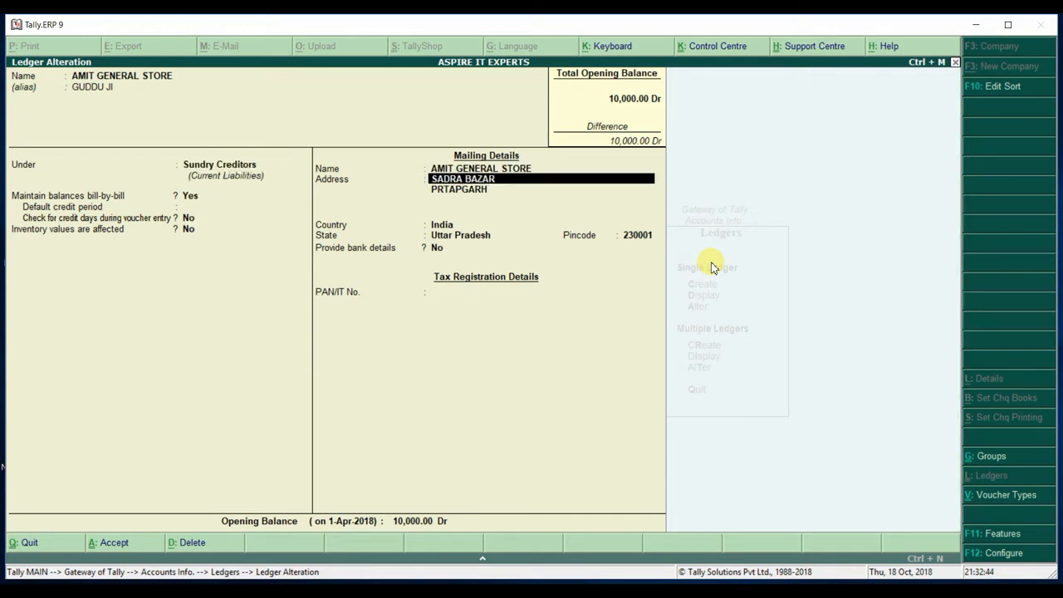
pyautogui.press('Return')
pyautogui.press('Return')
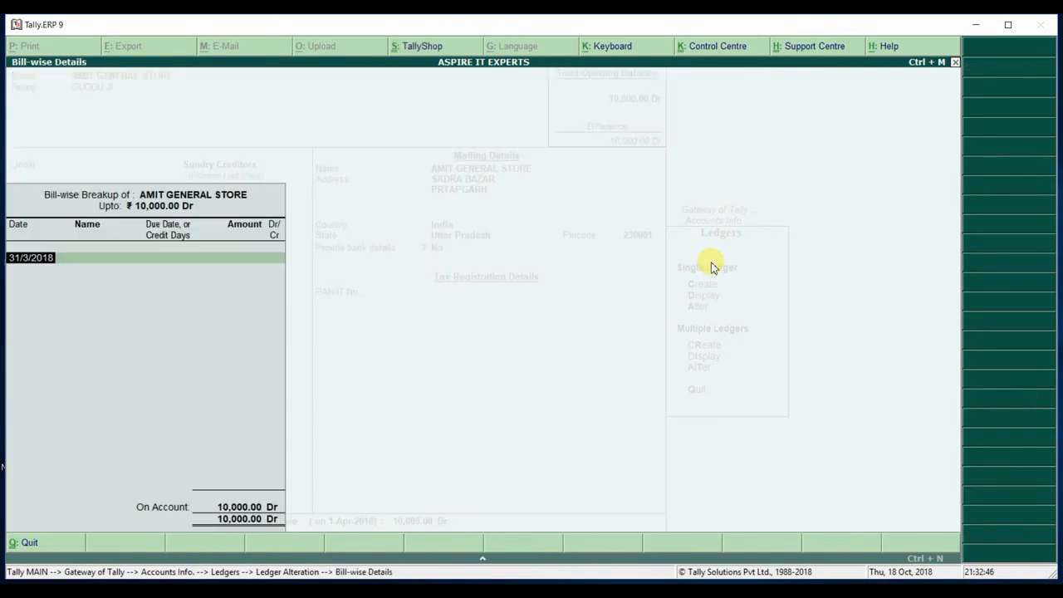
pyautogui.press('Return')
pyautogui.press('Return')
pyautogui.press('Return')
pyautogui.press('Return')
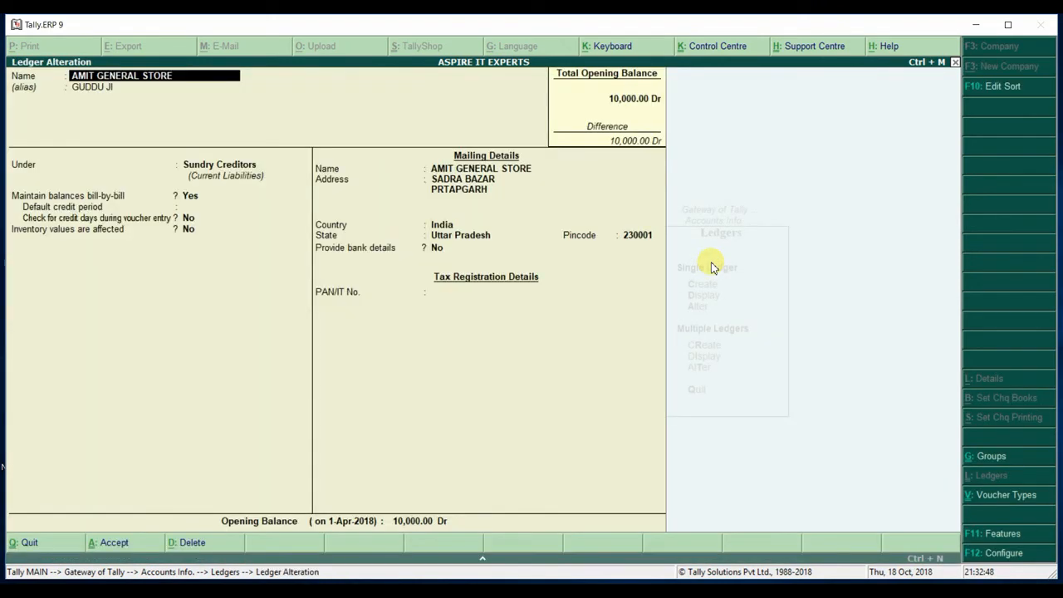
# - Leave the ledger alteration, reopen AMIT GENERAL STORE for alteration, and delete that ledger
pyautogui.press('Escape')
pyautogui.press('Return')
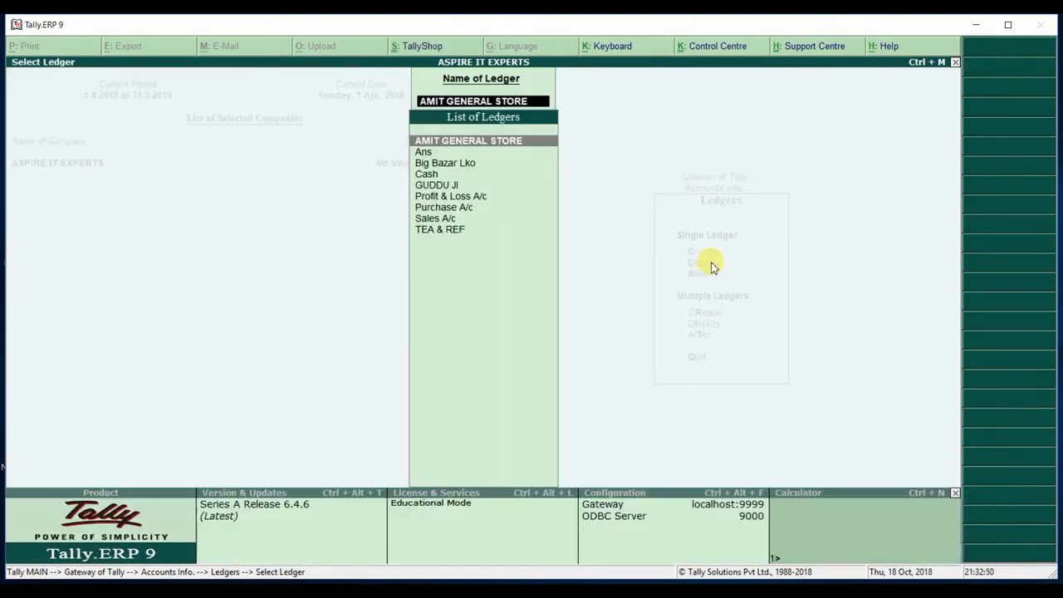
pyautogui.press('BackSpace')
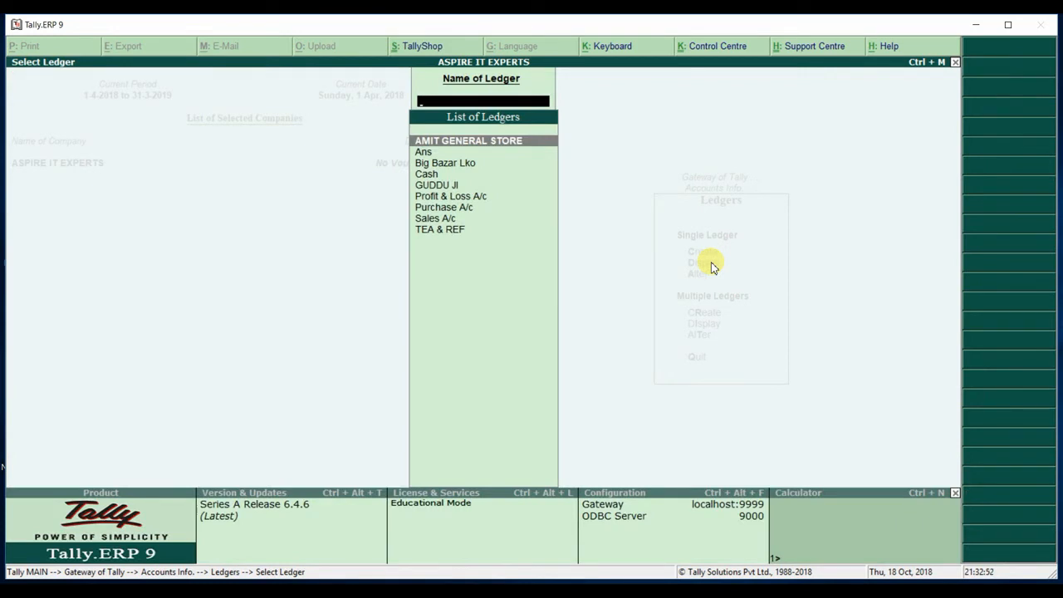
pyautogui.press('Escape')
pyautogui.press('Return')
pyautogui.press('Return')
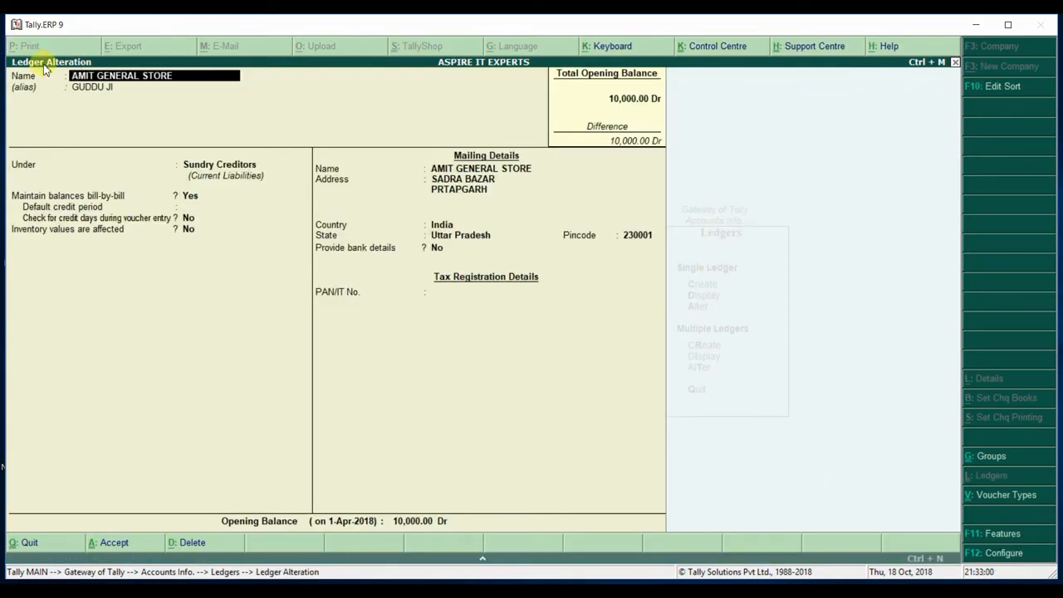
pyautogui.hotkey('alt', 'd')
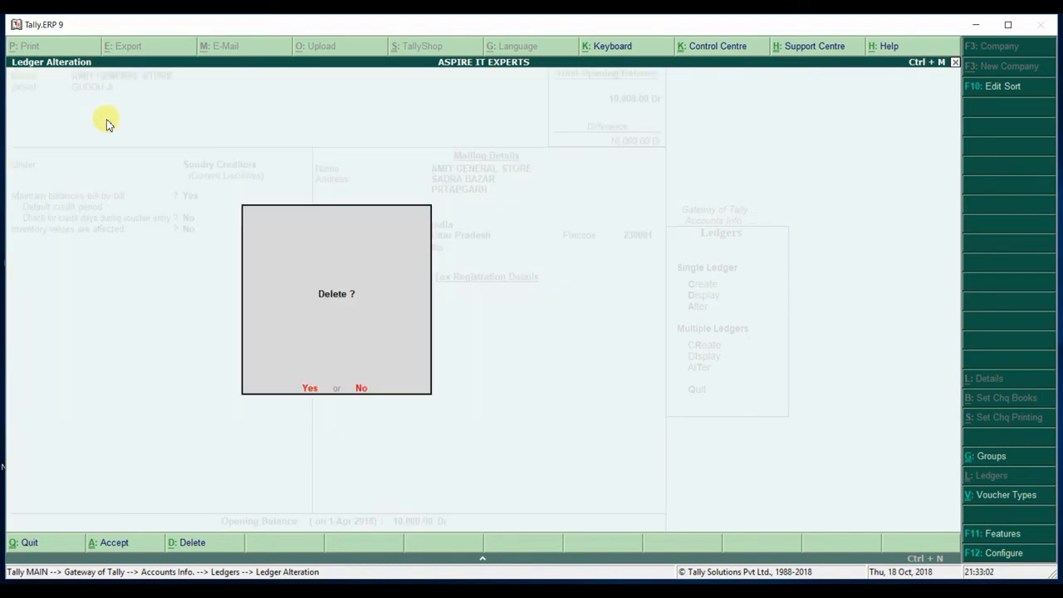
pyautogui.press('y')
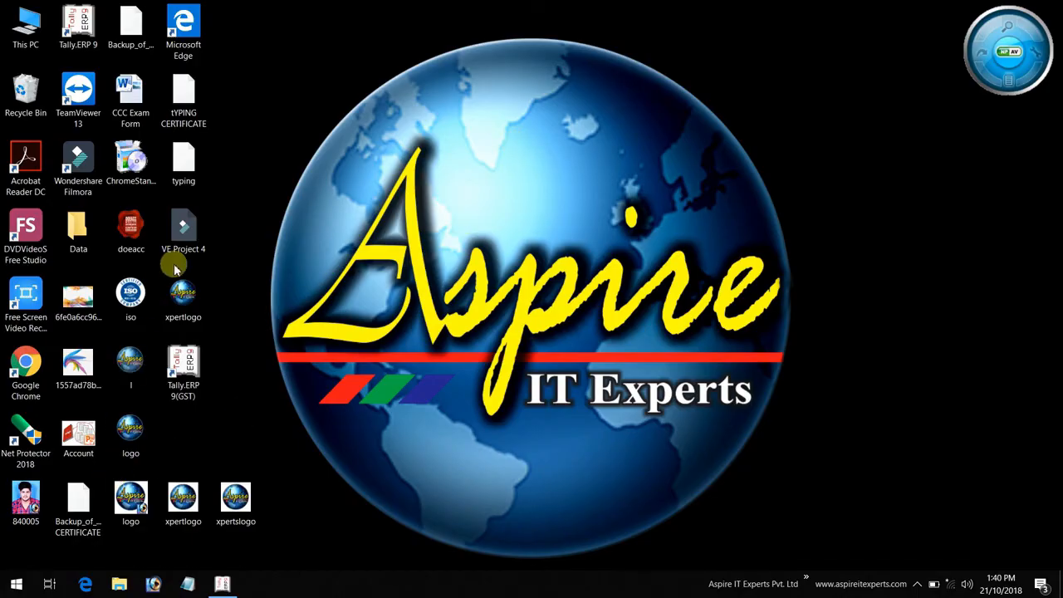
# - Launch Tally.ERP 9 (GST) from the desktop and start working in Educational Mode
pyautogui.doubleClick(197, 370)
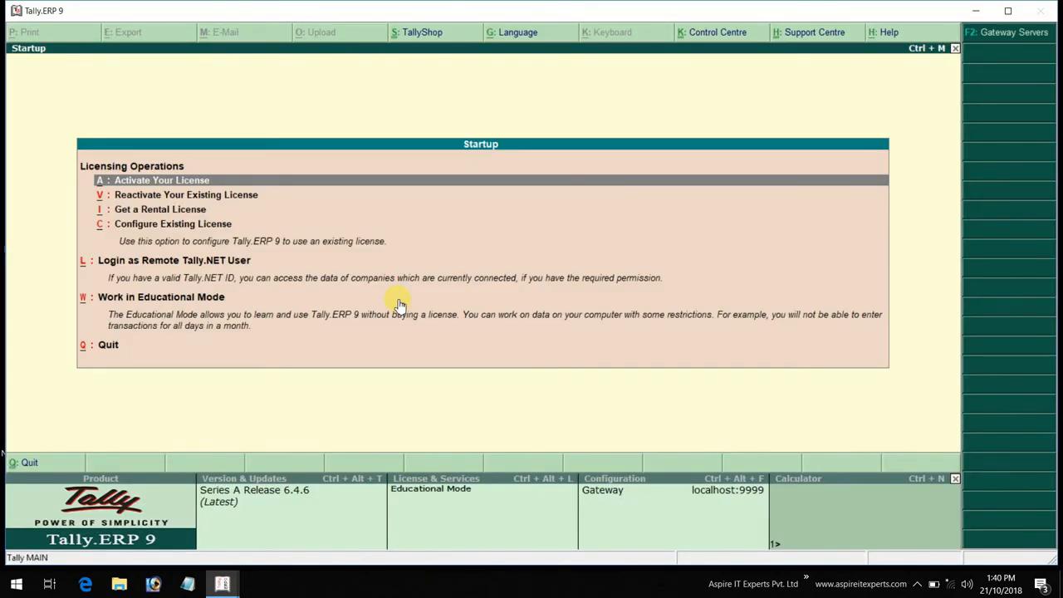
pyautogui.press('Down')
pyautogui.press('Down')
pyautogui.press('Down')
pyautogui.press('Down')
pyautogui.press('Down')
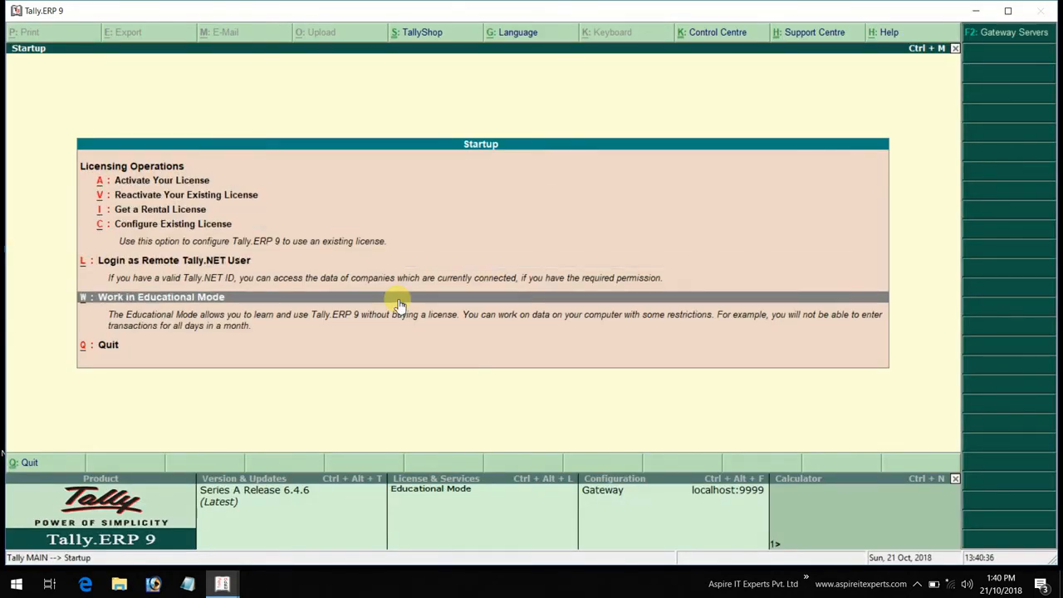
pyautogui.press('Return')
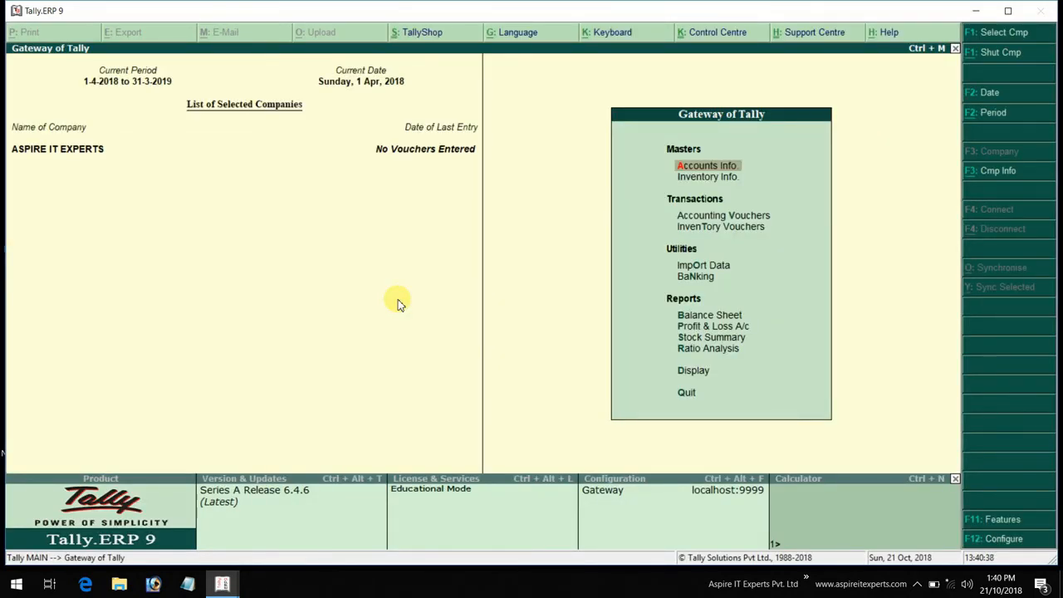
# - Start a new single ledger from the accounts masters and name it Ratan Medical Store without an alias
pyautogui.press('Return')
pyautogui.press('Down')
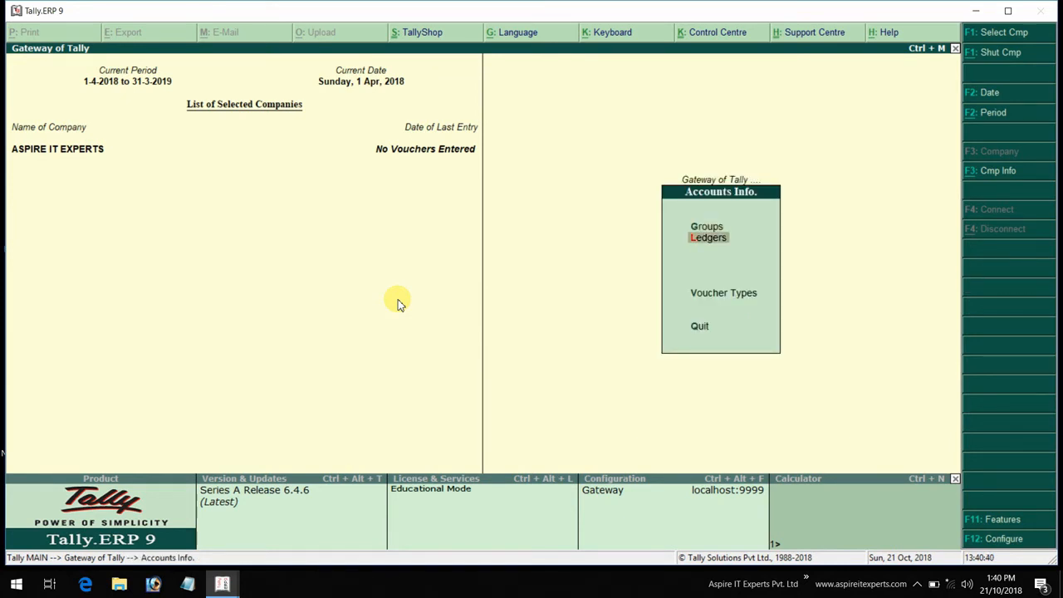
pyautogui.press('Return')
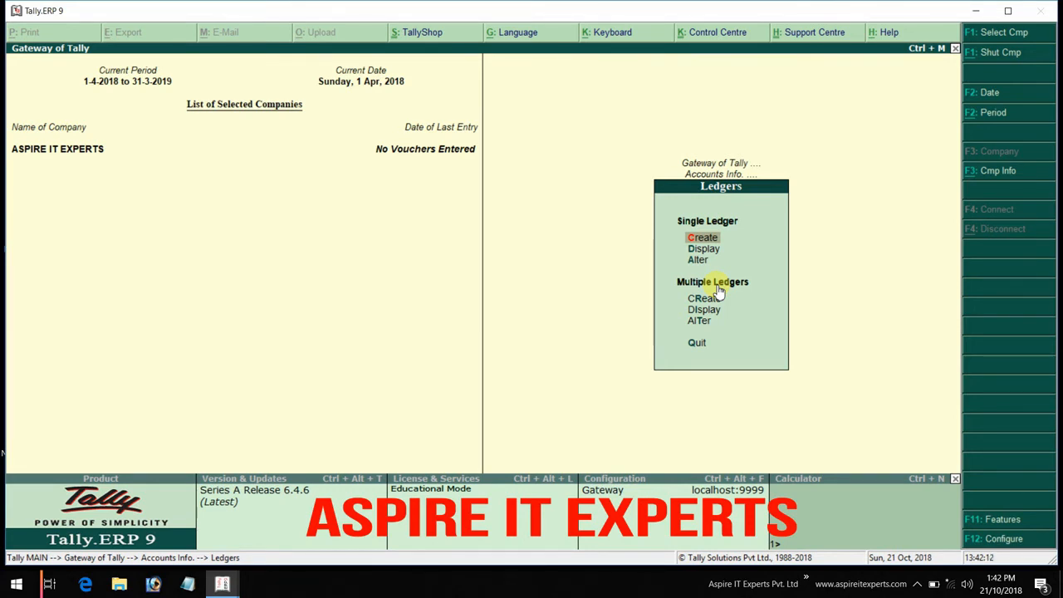
pyautogui.press('Return')
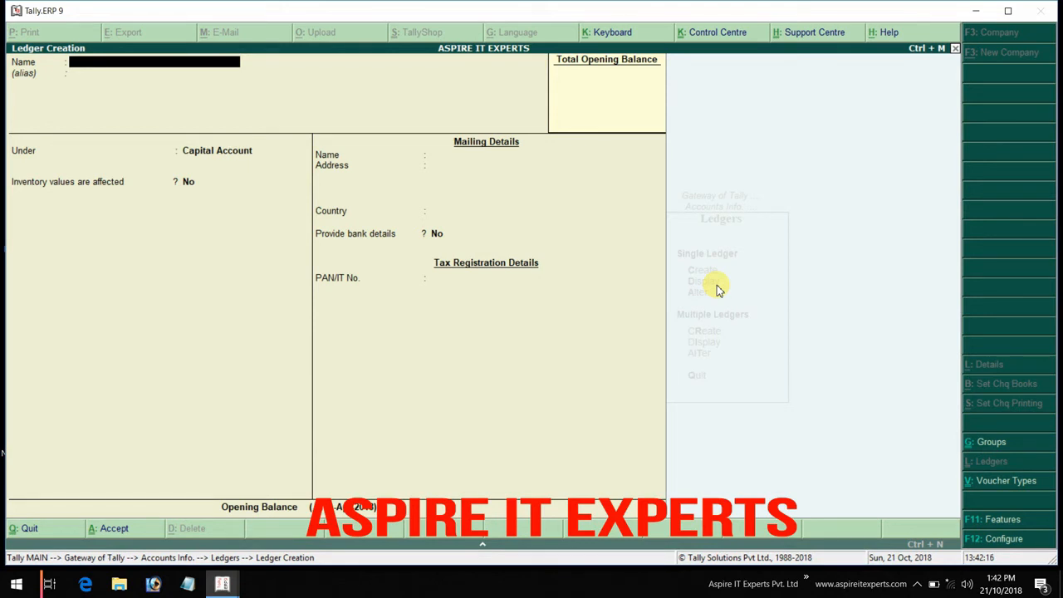
pyautogui.write('Ratan Medical Store')
pyautogui.press('Return')
pyautogui.press('Return')
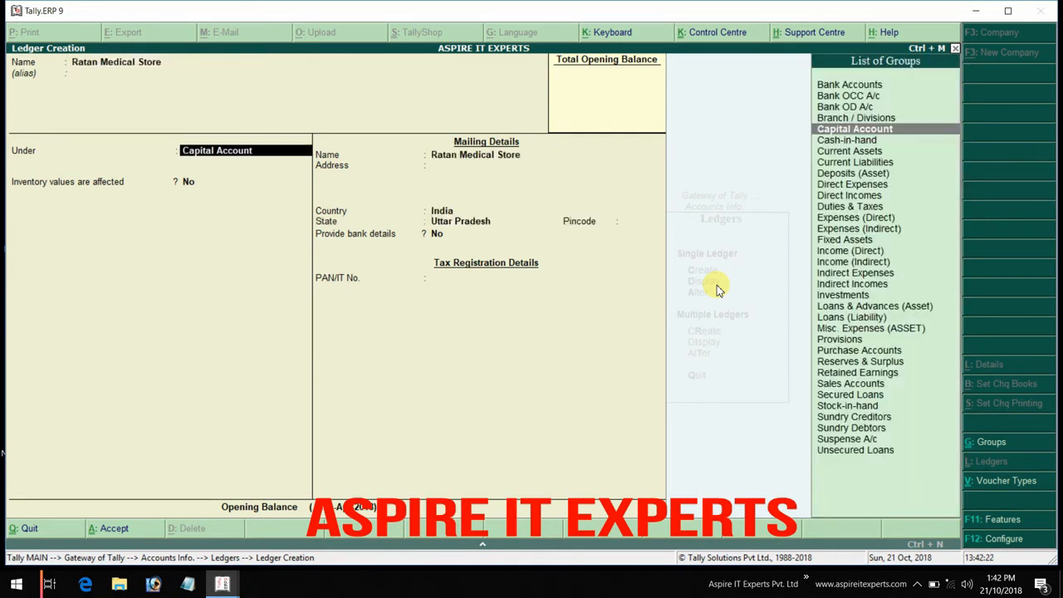
# - Place the ledger under Sundry Debtors with bill-by-bill balances on, no default credit period, and credit-day checks and inventory values off
pyautogui.write('Sun')
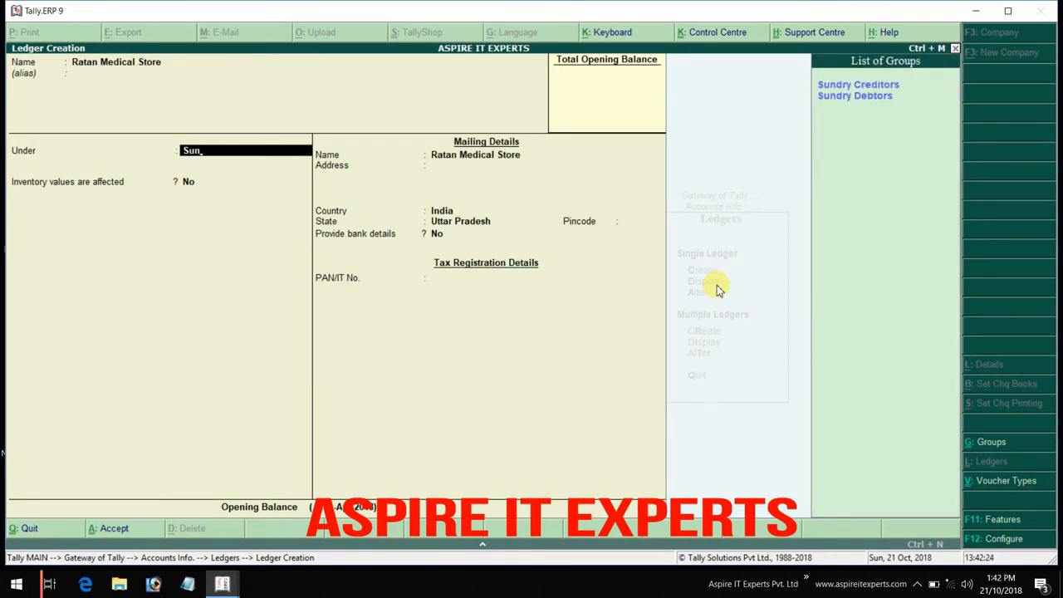
pyautogui.press('Down')
pyautogui.press('Return')
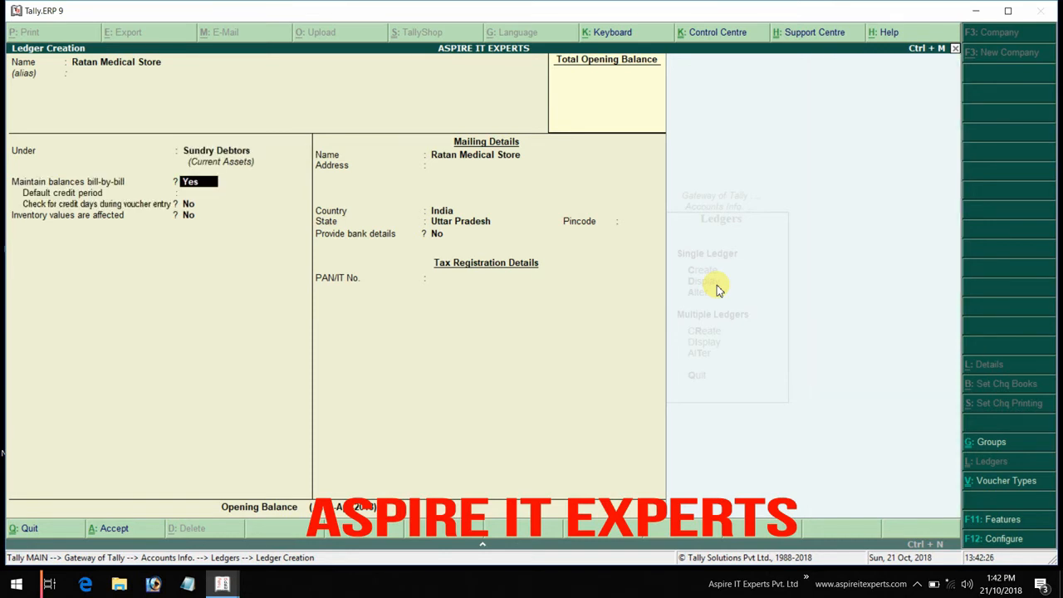
pyautogui.press('Return')
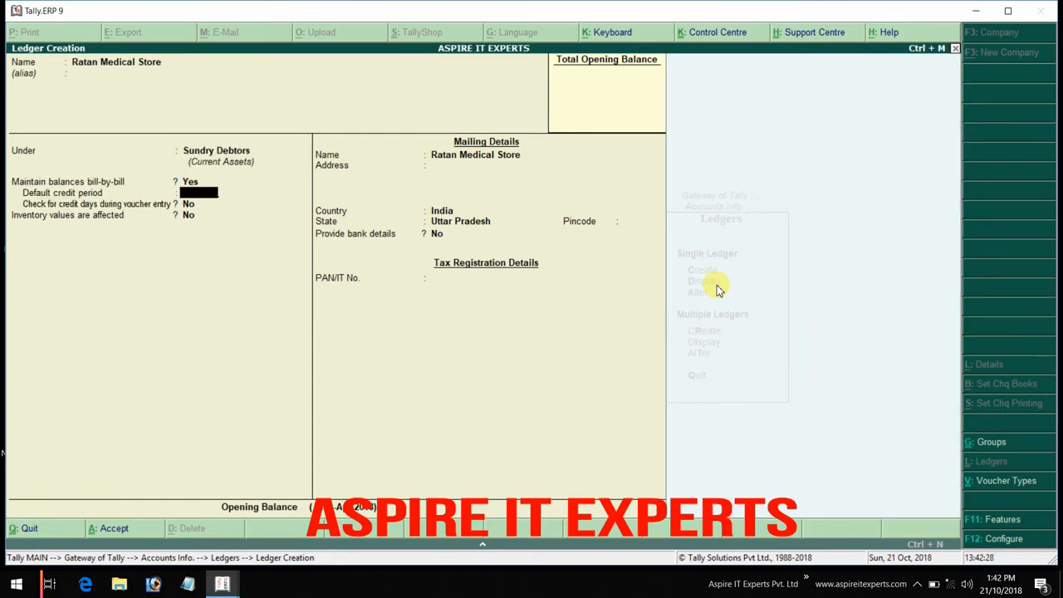
pyautogui.press('Return')
pyautogui.press('Return')
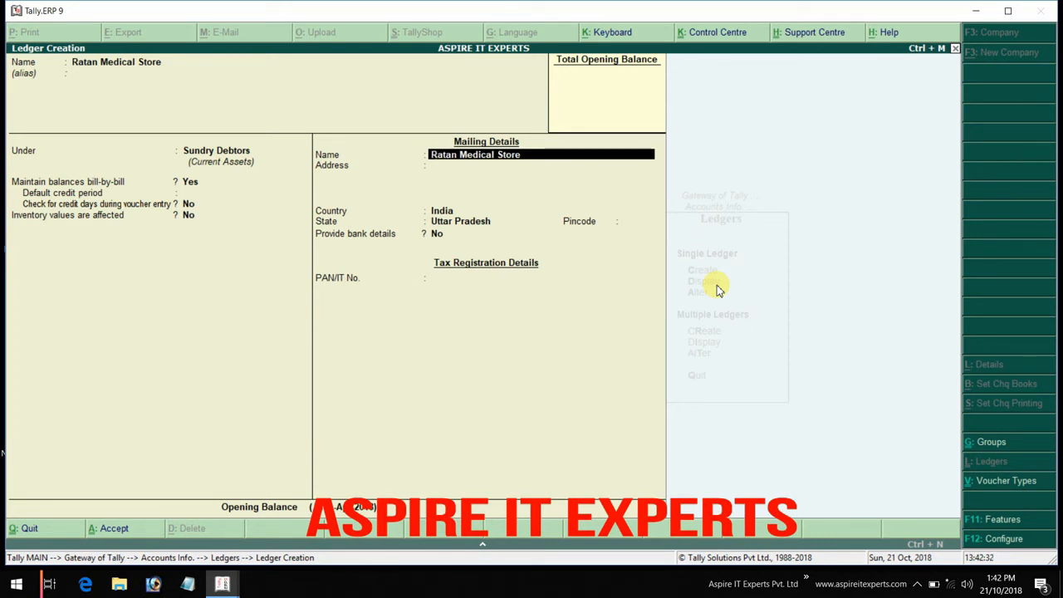
# - Keep the store's mailing name and fill in its two-line mailing address
pyautogui.press('Return')
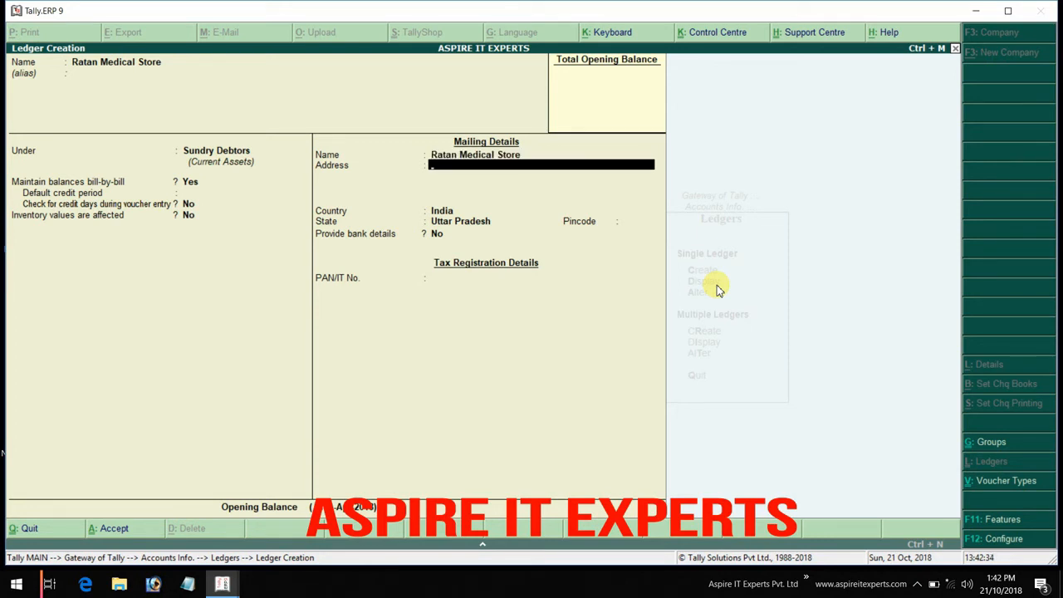
pyautogui.write('Chwok')
pyautogui.press('Return')
pyautogui.write('Pratap')
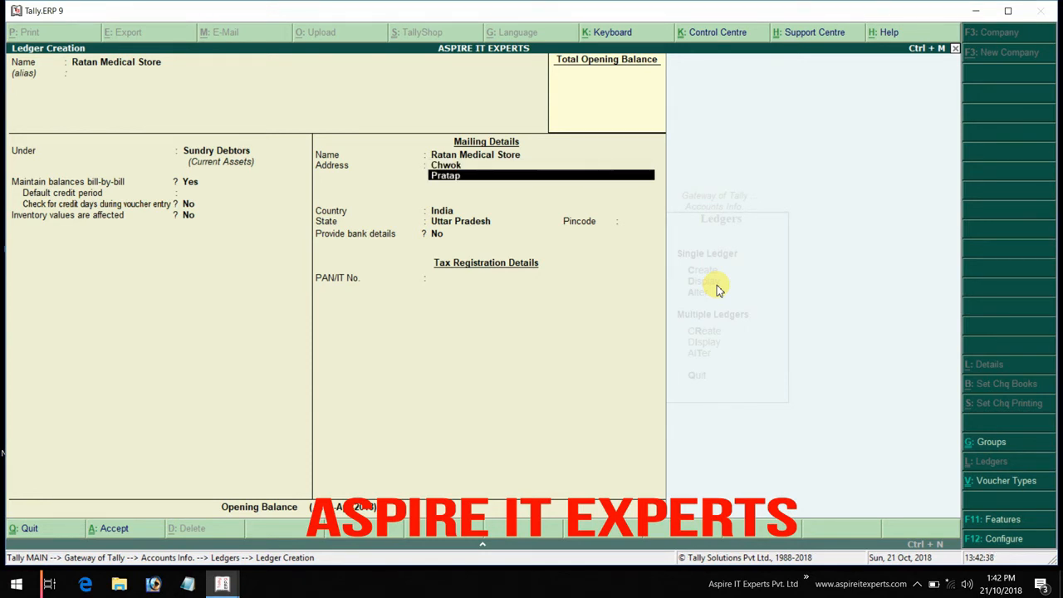
pyautogui.write('gatrh')
pyautogui.press('Return')
pyautogui.press('Return')
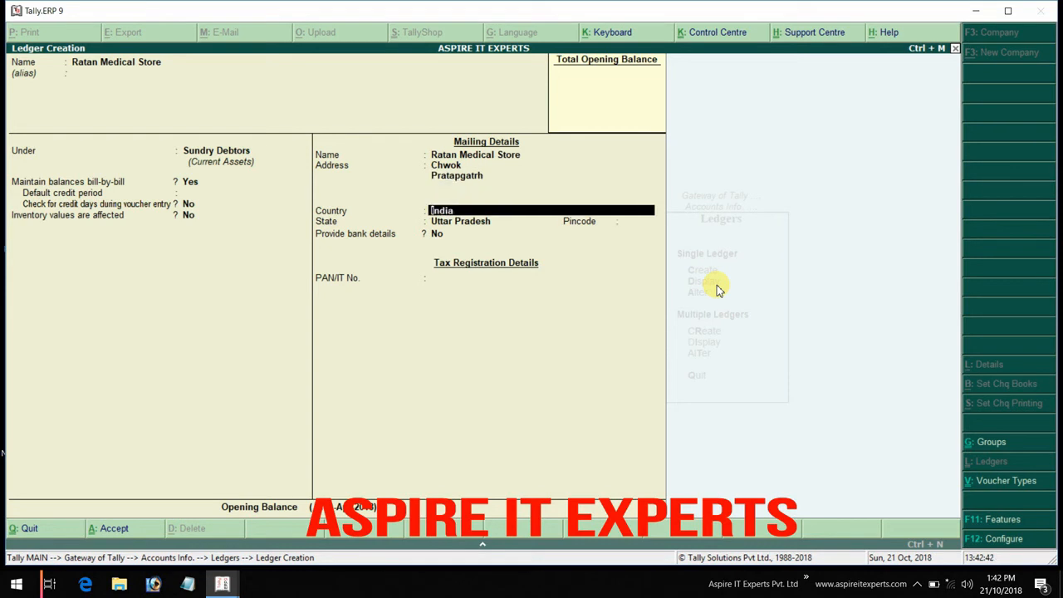
# - Keep the preset country and state for the store and enter its pincode
pyautogui.press('Return')
pyautogui.press('Return')
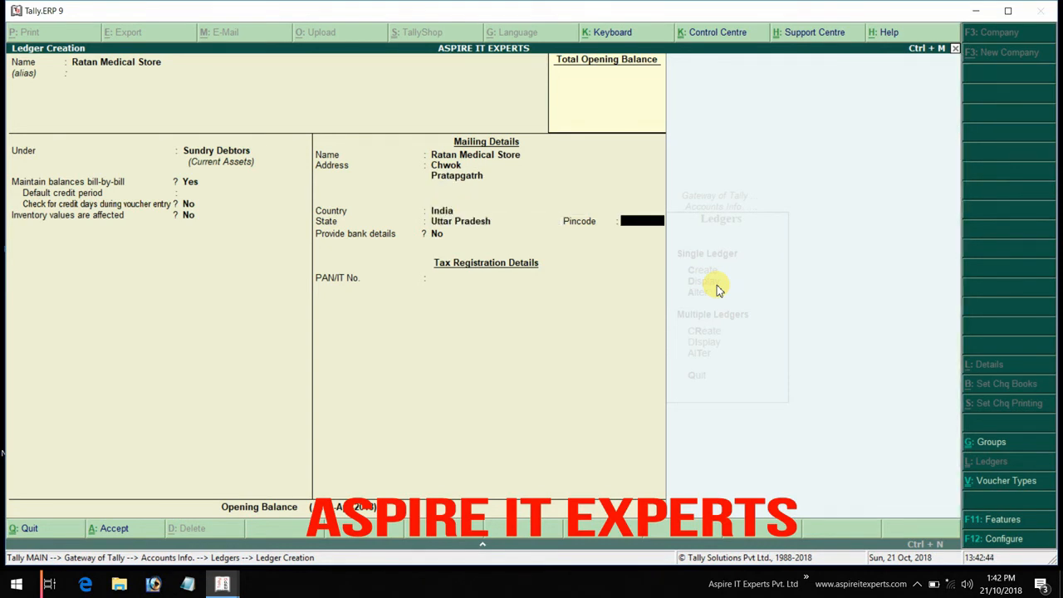
pyautogui.write('230001')
pyautogui.press('Return')
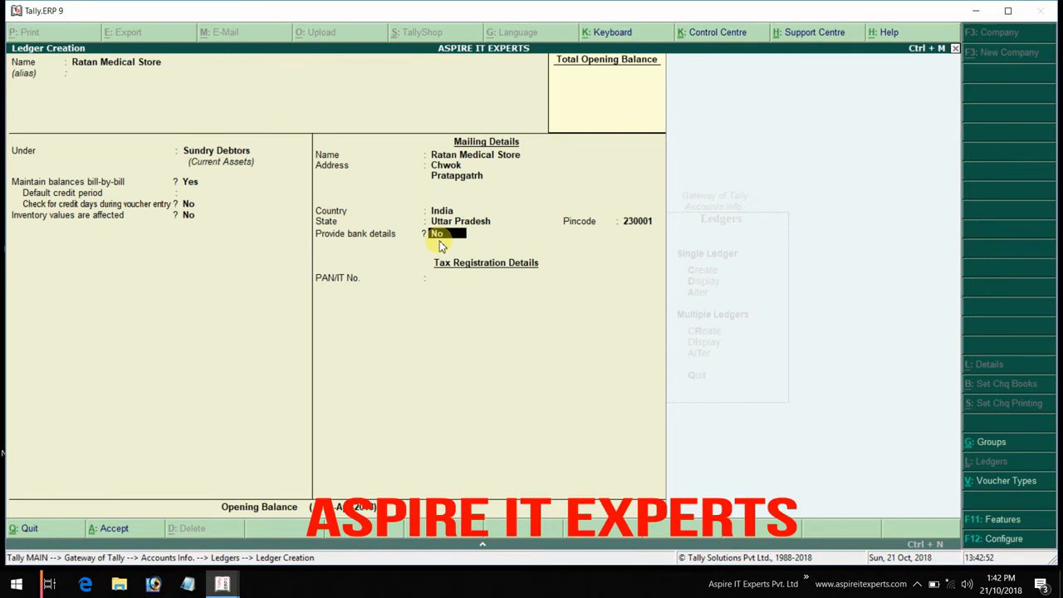
# - Save the medical store ledger without bank details, PAN/IT number or opening balance, and leave ledger creation
pyautogui.press('Return')
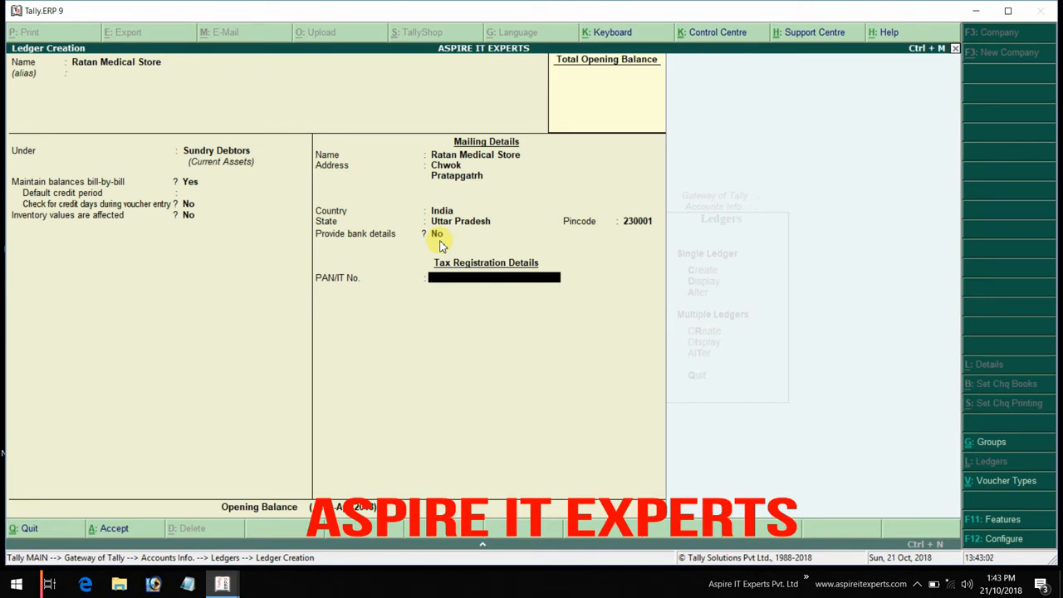
pyautogui.press('Return')
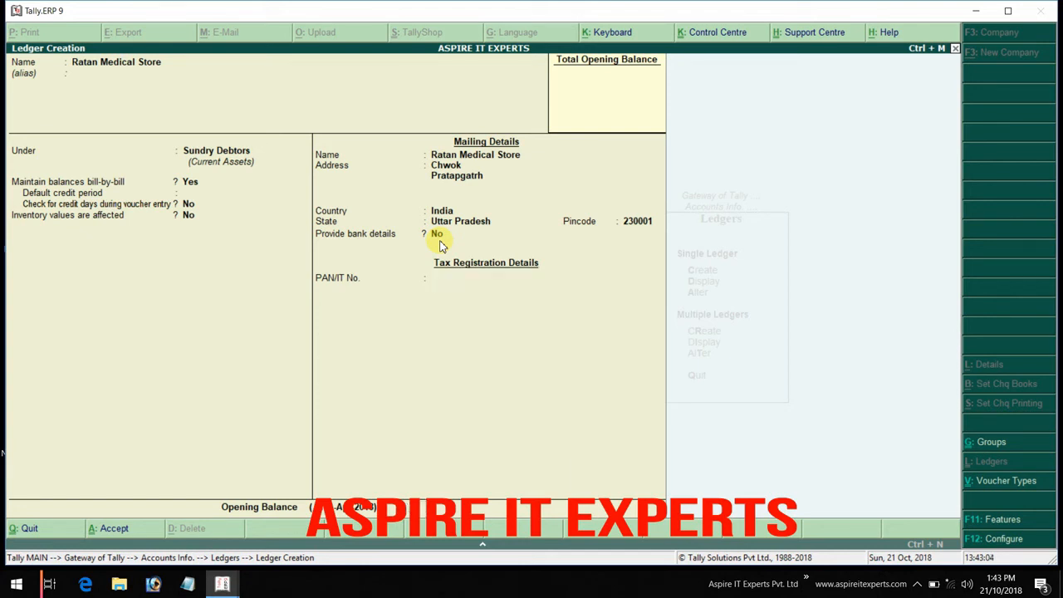
pyautogui.press('Return')
pyautogui.press('Return')
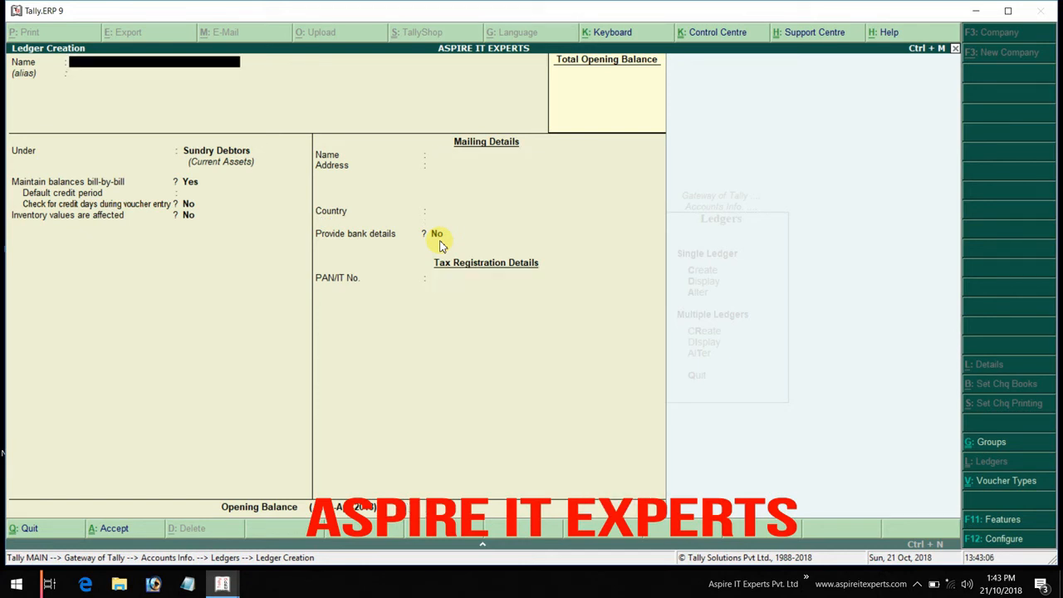
pyautogui.press('Escape')
pyautogui.press('Return')
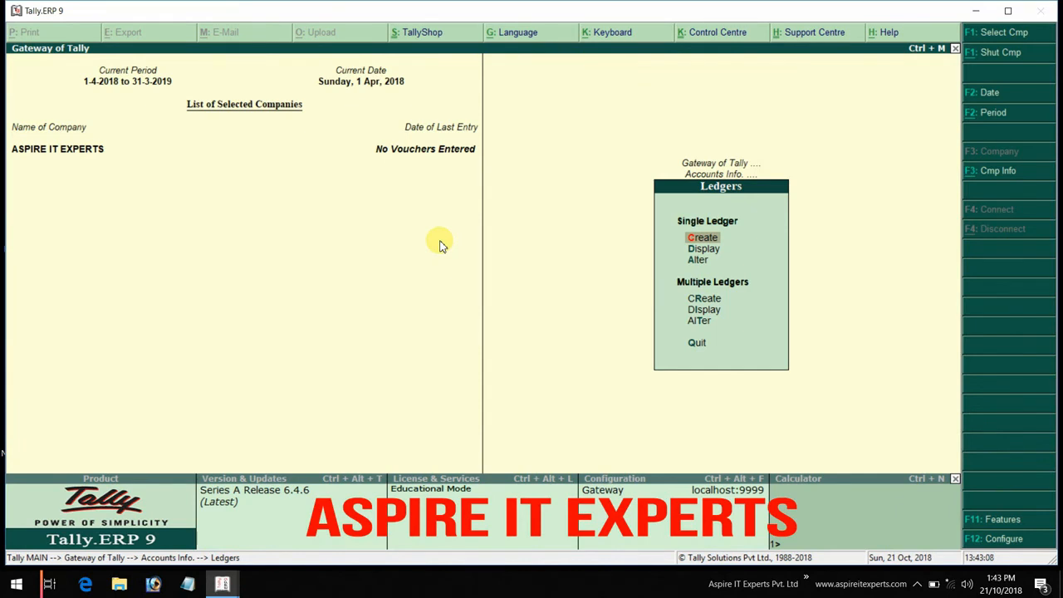
# - Display the single ledger Big Bazar Lko in view-only mode and leave the display
pyautogui.press('Down')
pyautogui.press('Return')
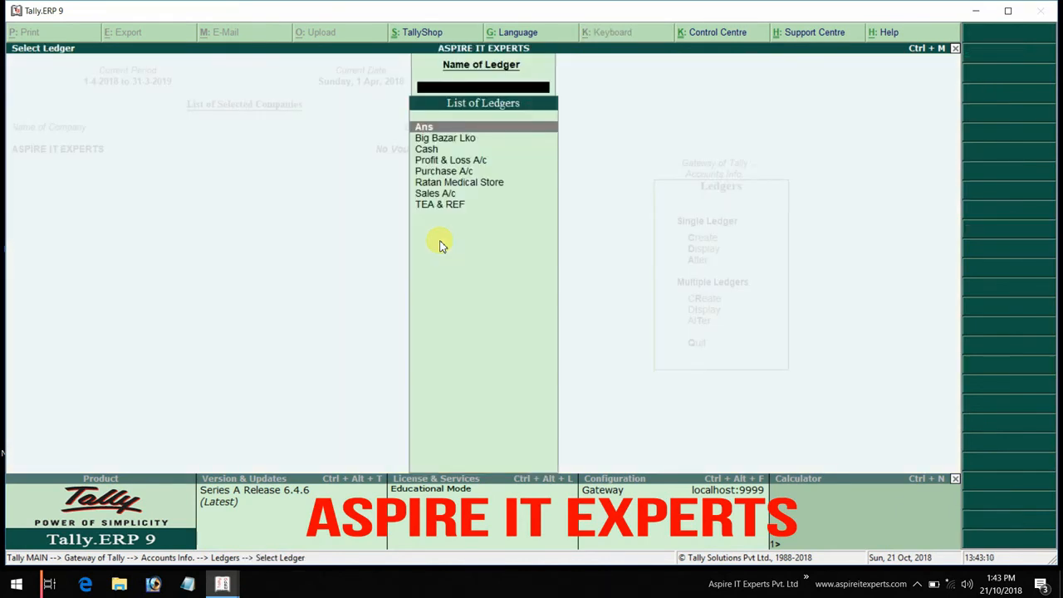
pyautogui.press('Down')
pyautogui.press('Return')
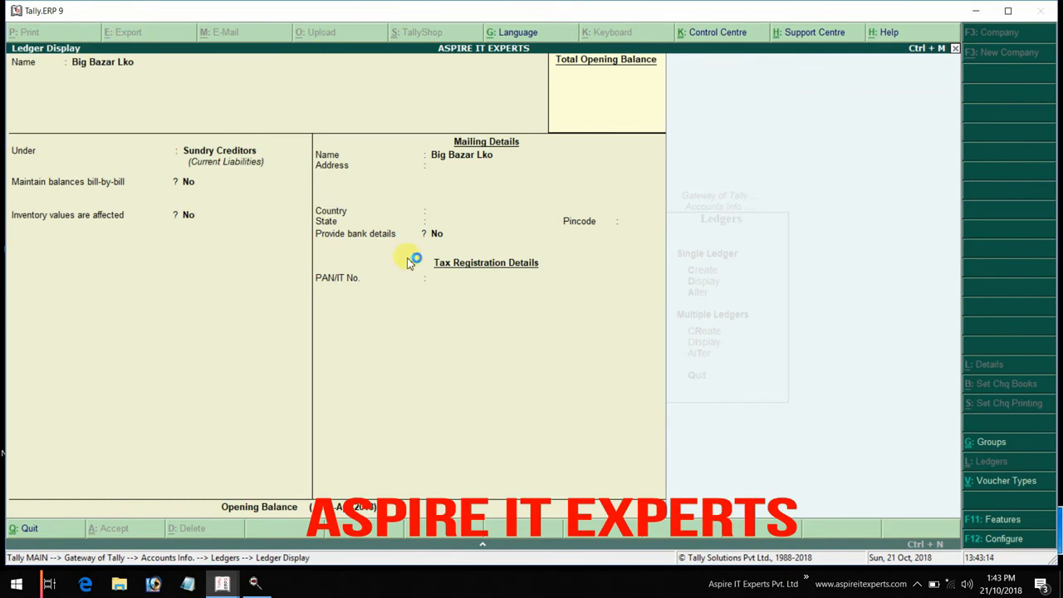
pyautogui.press('Escape')
pyautogui.press('Escape')
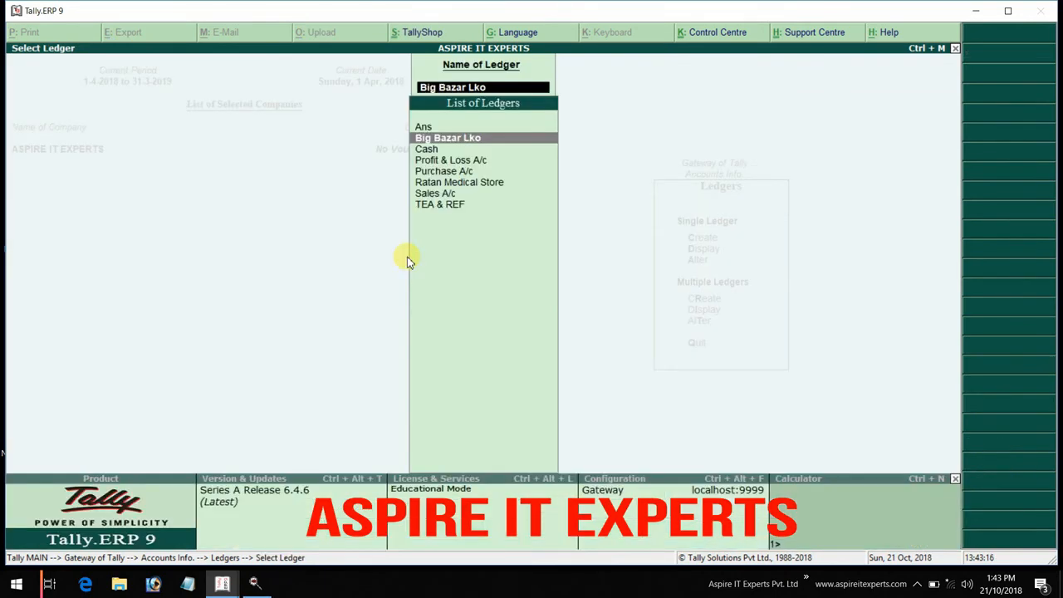
# - Open the medical store's single ledger for alteration
pyautogui.press('Down')
pyautogui.press('Return')
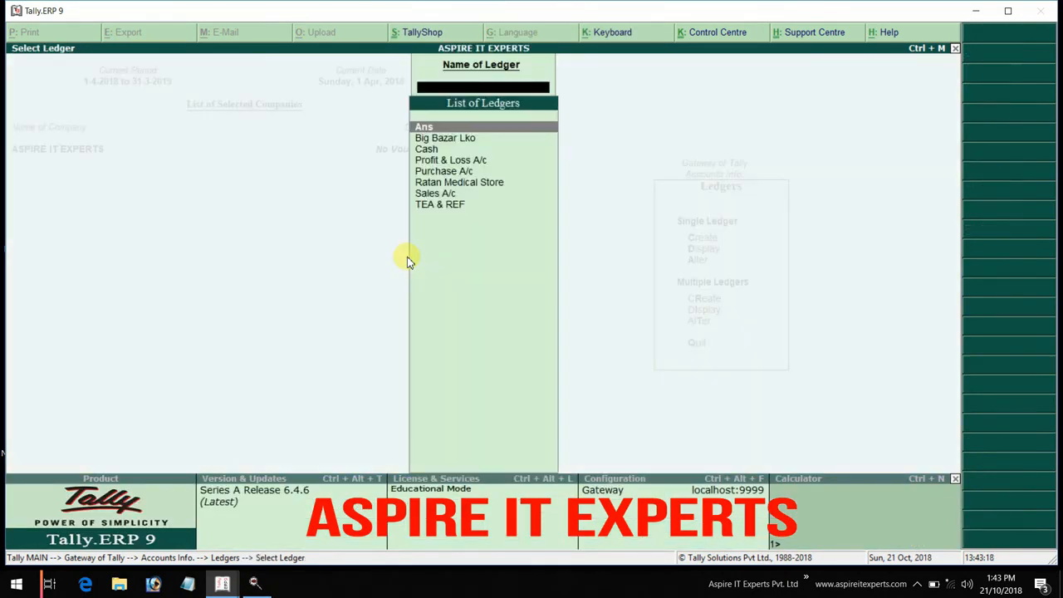
pyautogui.press('Down')
pyautogui.press('Down')
pyautogui.press('Down')
pyautogui.press('Down')
pyautogui.press('Down')
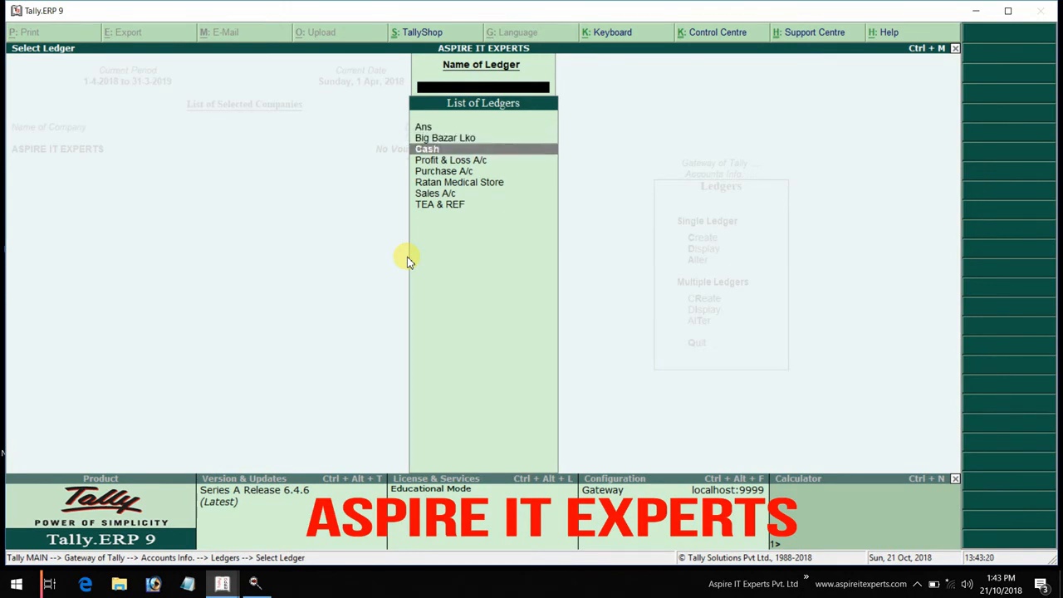
pyautogui.press('Return')
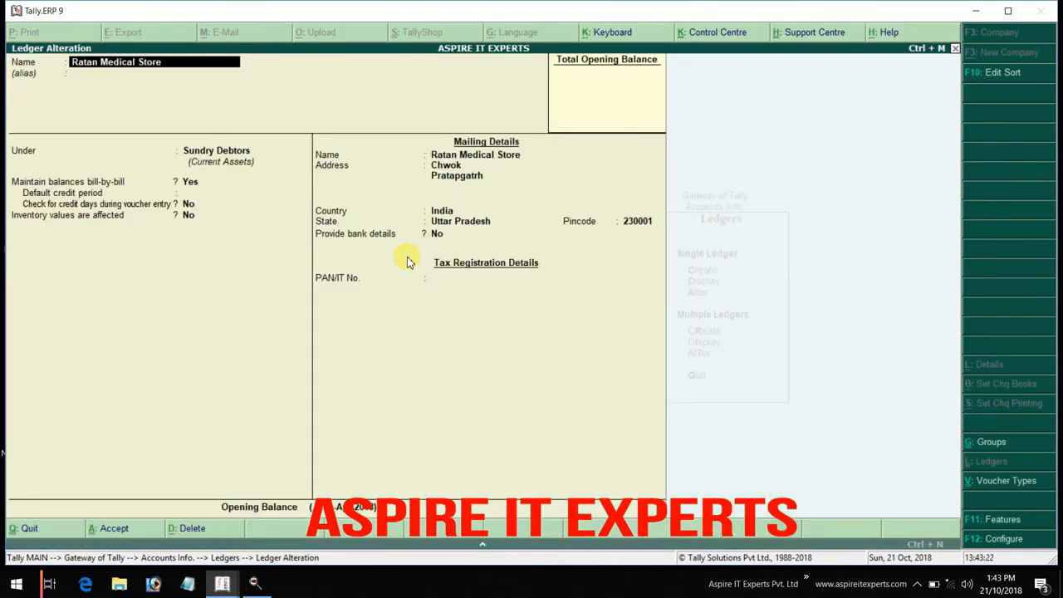
# - Go through the medical store ledger's fields as far as the opening balance, keeping every value
pyautogui.press('Return')
pyautogui.press('Return')
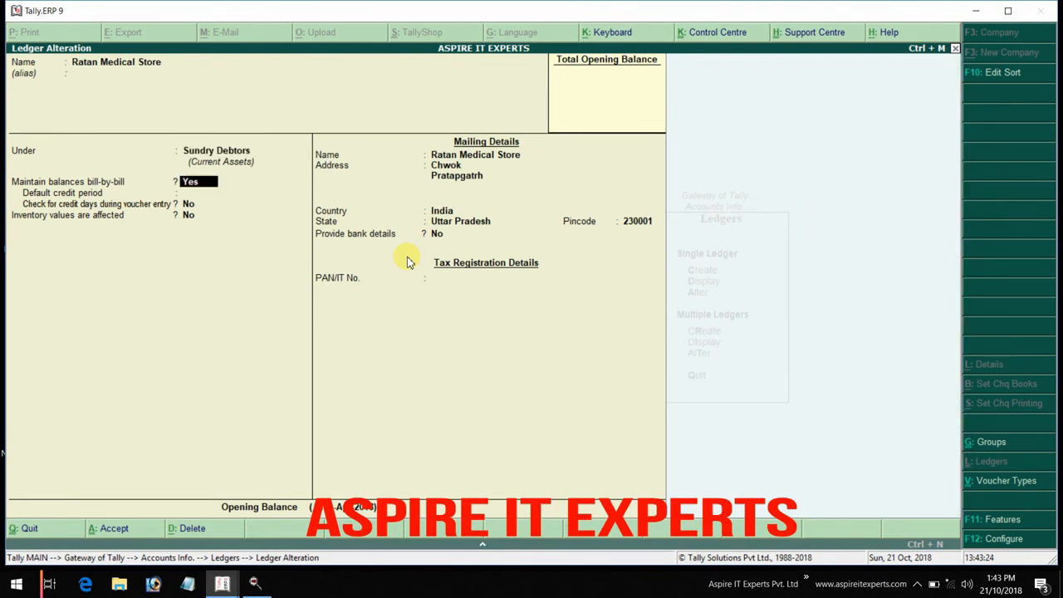
pyautogui.press('Return')
pyautogui.press('Return')
pyautogui.press('Return')
pyautogui.press('Return')
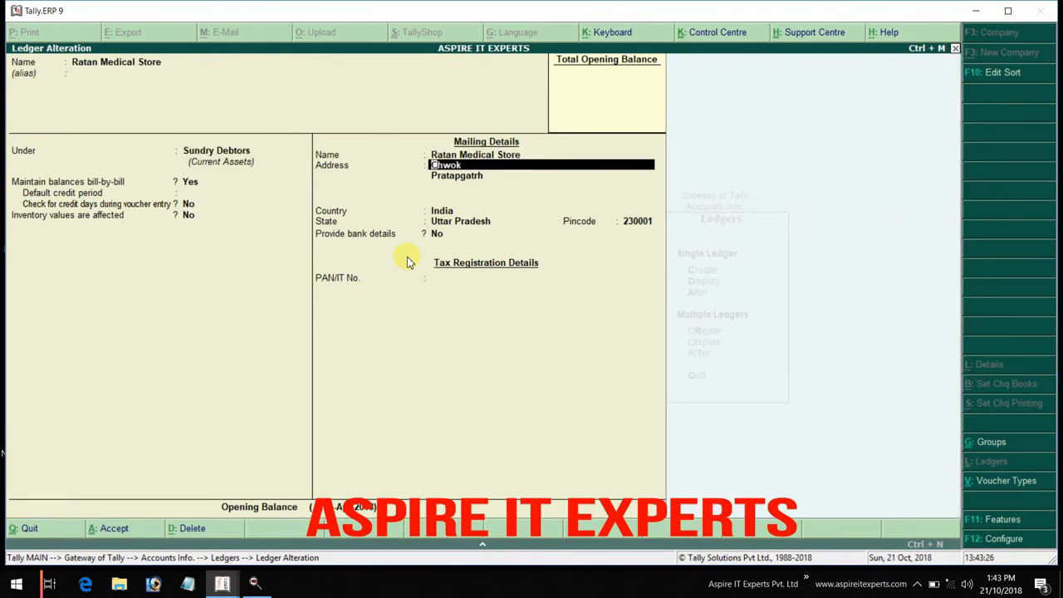
pyautogui.press('Return')
pyautogui.press('Return')
pyautogui.press('Return')
pyautogui.press('Return')
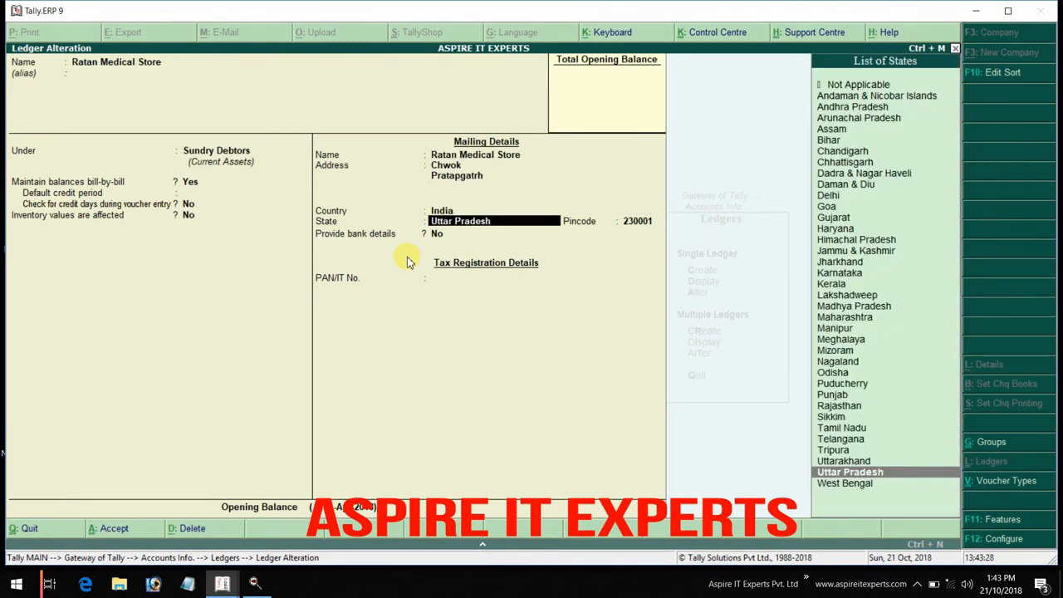
pyautogui.press('Return')
pyautogui.press('Return')
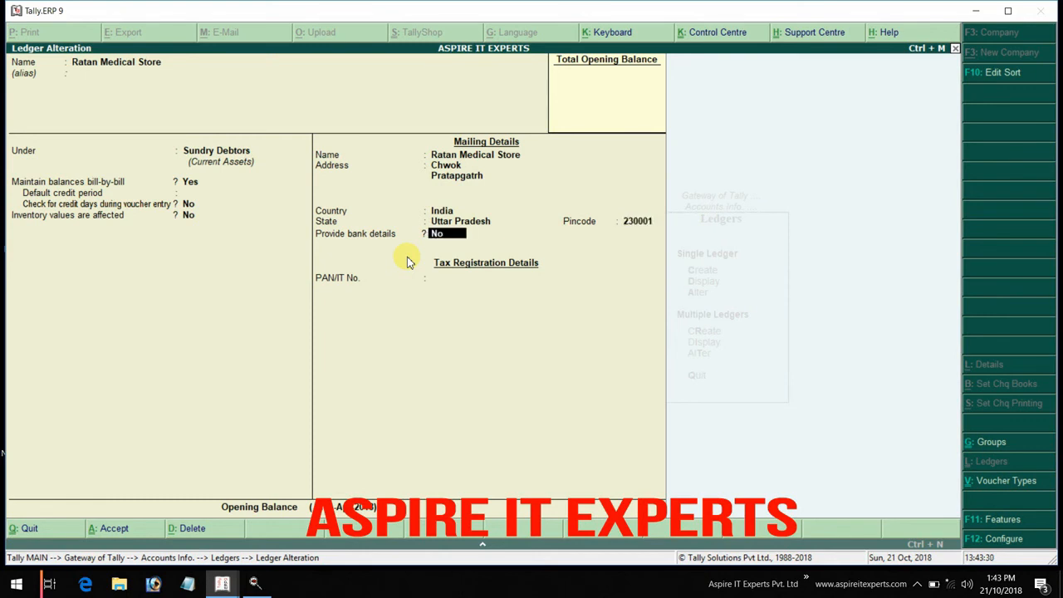
pyautogui.press('Return')
pyautogui.press('Return')
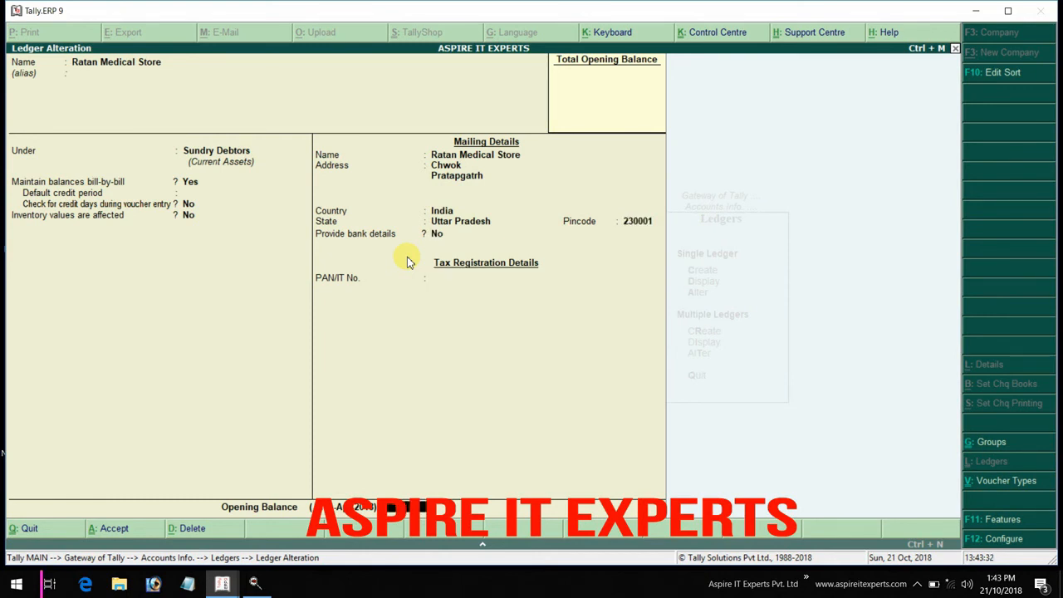
# - Delete the medical store ledger and leave single ledger alteration
pyautogui.hotkey('alt', 'd')
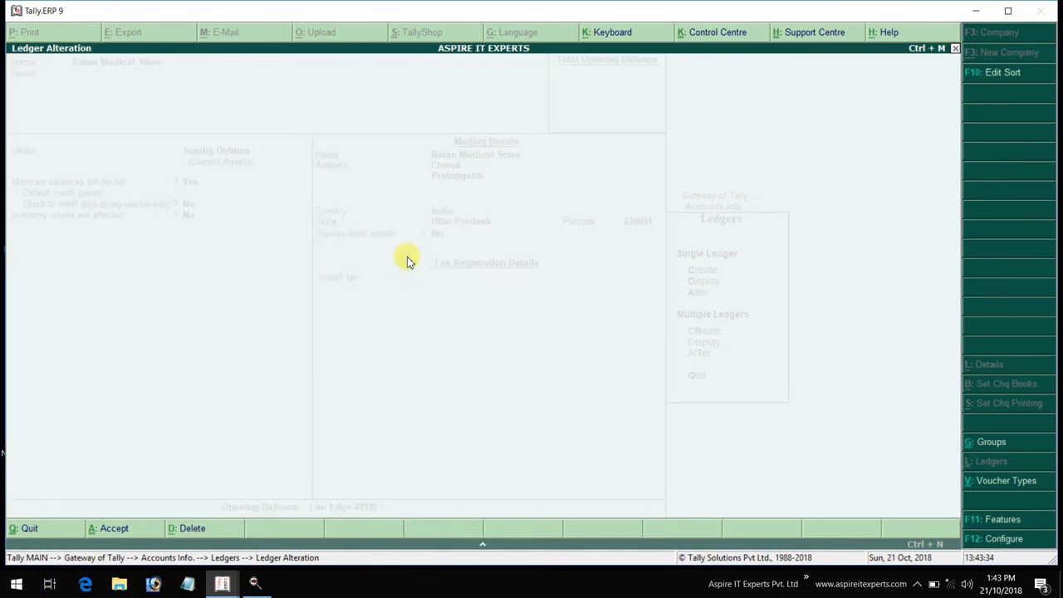
pyautogui.press('Return')
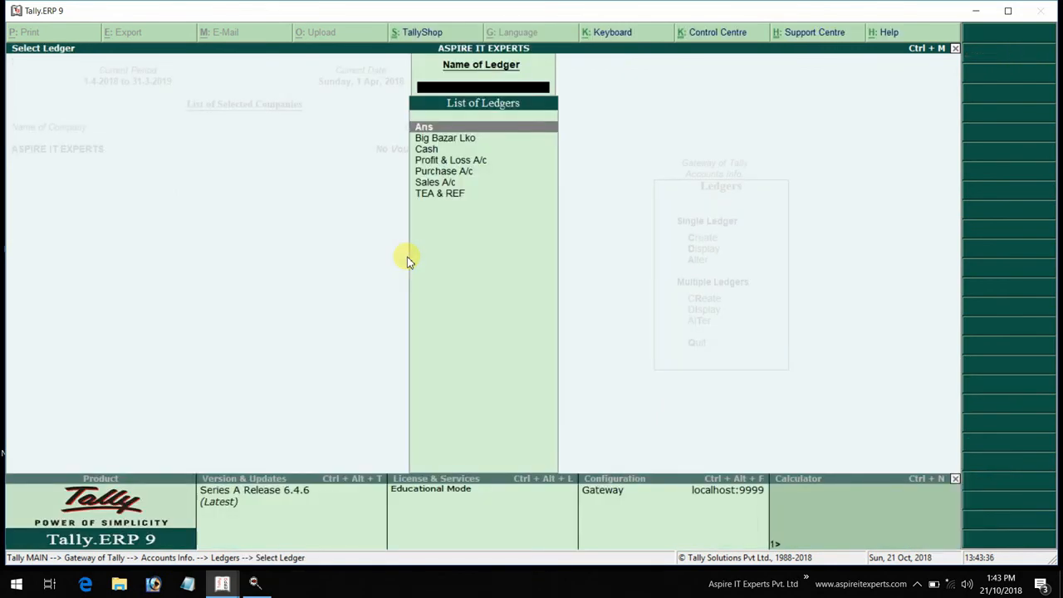
pyautogui.press('Escape')
# - Start creating multiple ledgers under the Indirect Expenses group
pyautogui.press('Down')
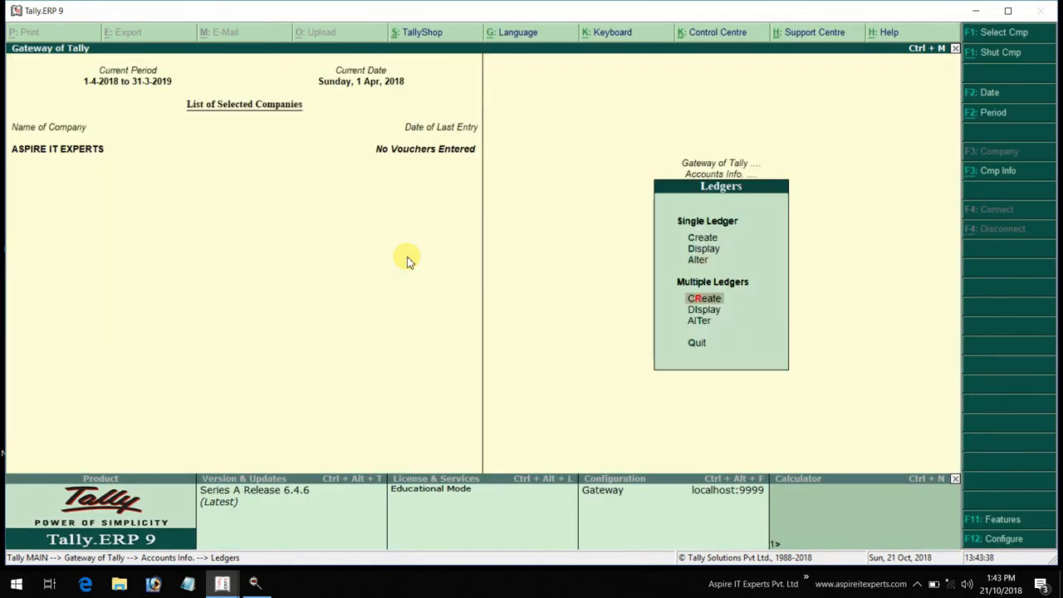
pyautogui.press('Return')
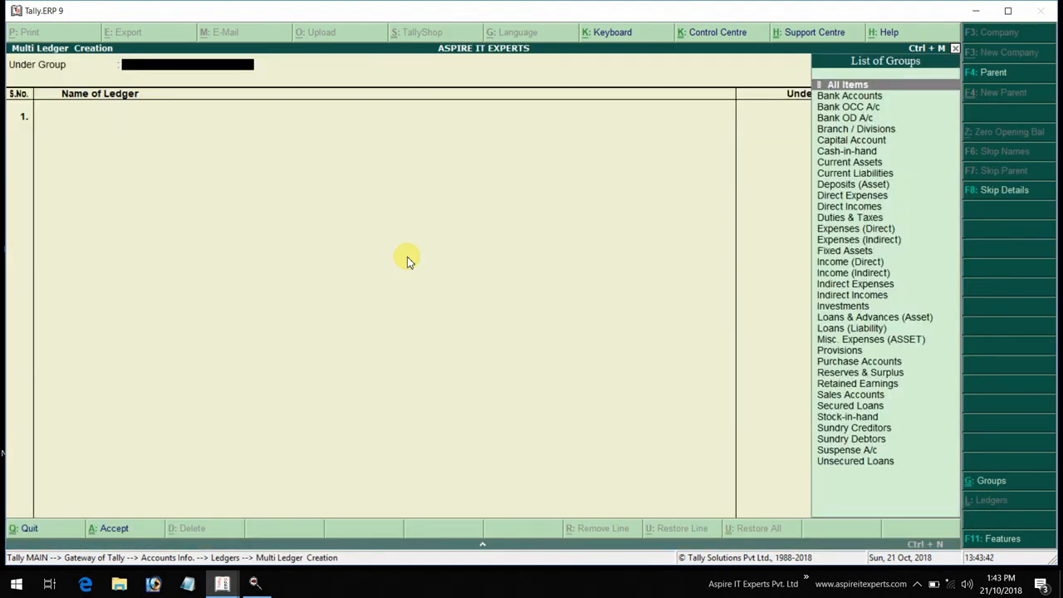
pyautogui.write('Ind')
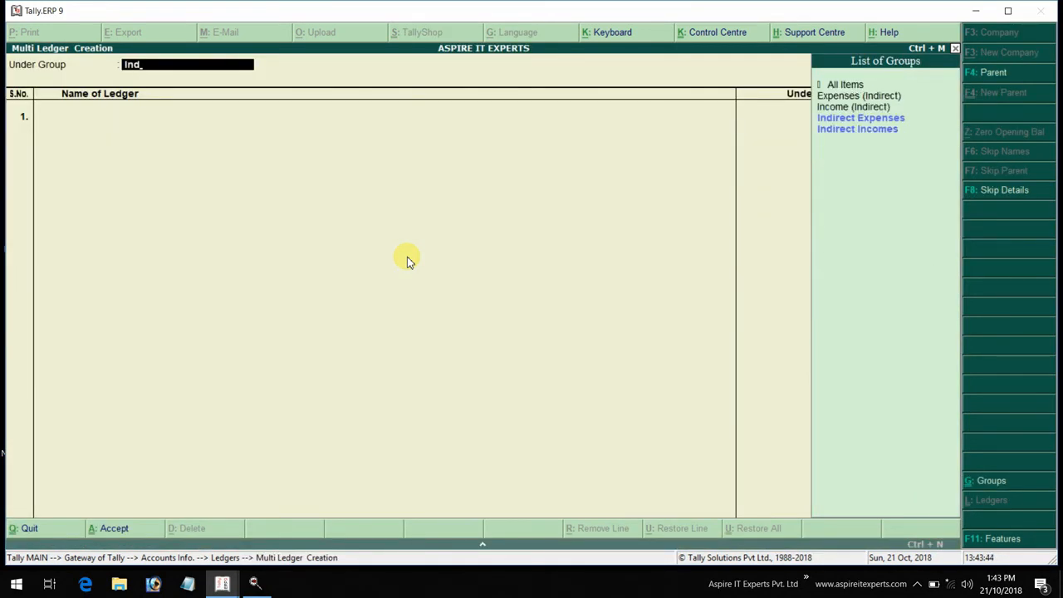
pyautogui.press('Down')
pyautogui.press('Up')
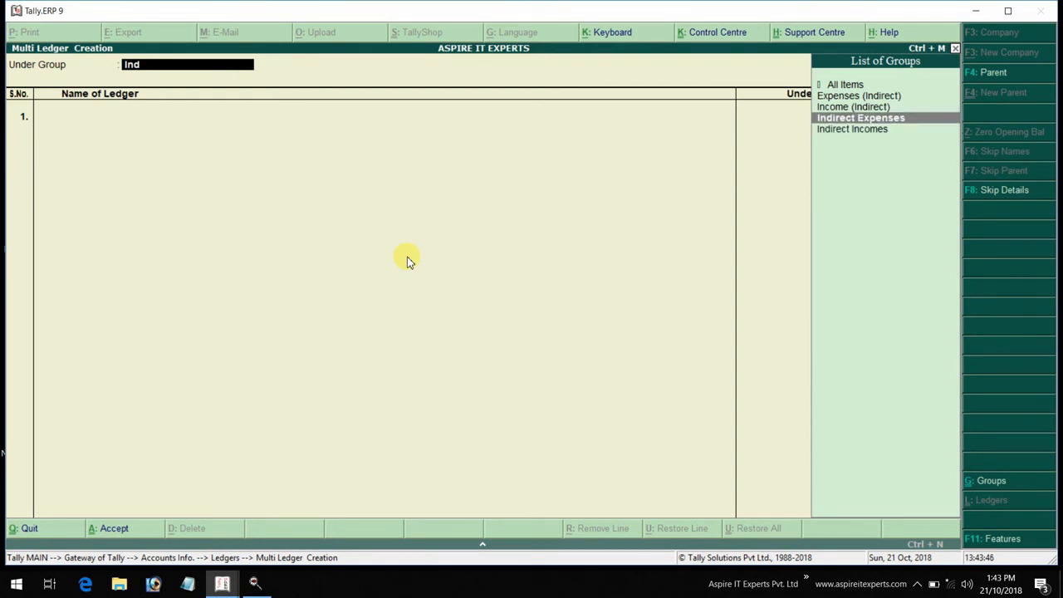
pyautogui.press('Return')
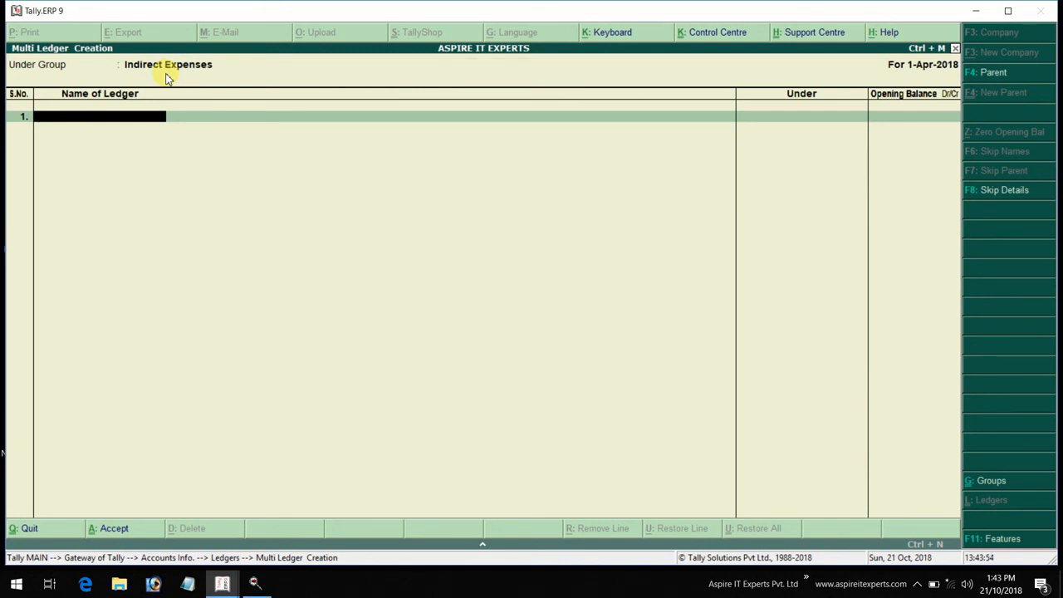
# - Try to add a first ledger named Tea & Ref, and clear the name again
pyautogui.write('ea & Ref')
pyautogui.press('Return')
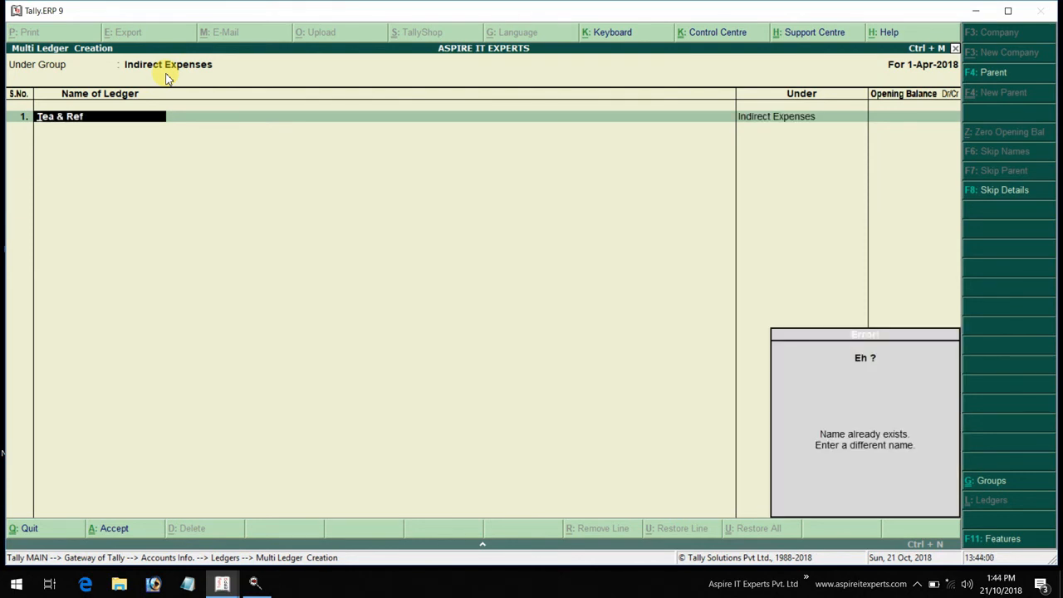
pyautogui.click(165, 78)
pyautogui.press('Return')
pyautogui.press('Delete')
pyautogui.press('Delete')
pyautogui.press('Delete')
pyautogui.press('Delete')
pyautogui.press('Delete')
pyautogui.press('Delete')
pyautogui.press('Delete')
pyautogui.press('Delete')
pyautogui.press('BackSpace')
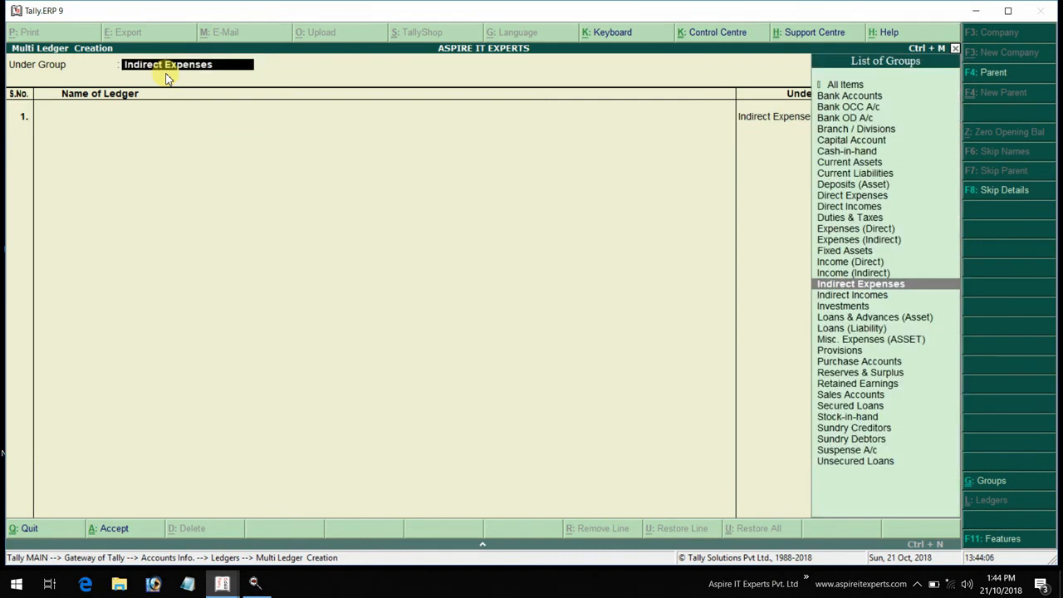
# - Keep the Indirect Expenses group and add the ledgers Tea Exp and Office Exp without opening balances
pyautogui.press('Return')
pyautogui.write('Tea')
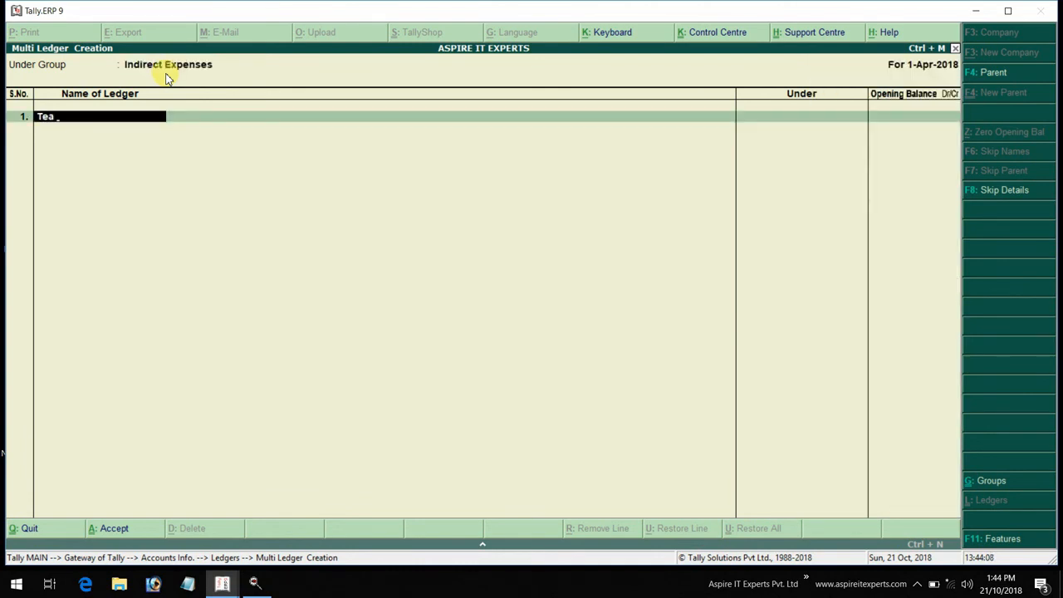
pyautogui.write(' Exp')
pyautogui.press('Return')
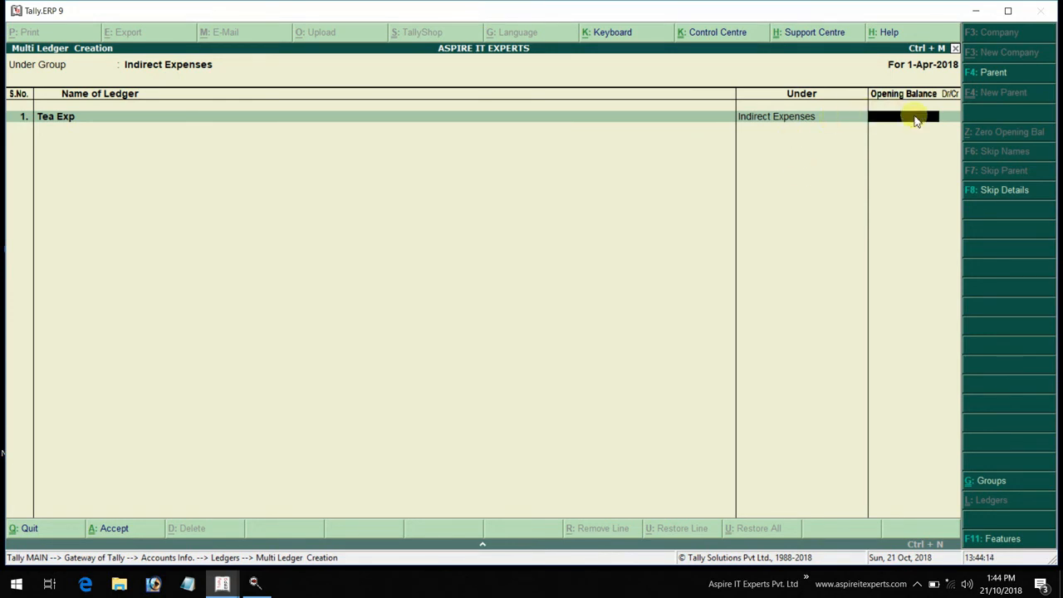
pyautogui.press('Return')
pyautogui.write('O')
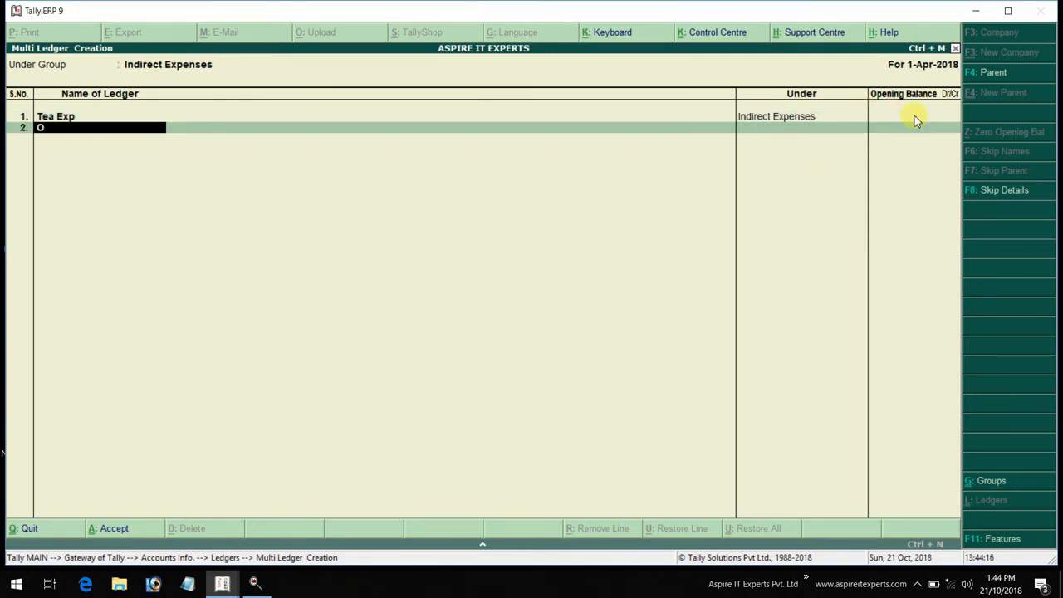
pyautogui.write('ffice Exp')
pyautogui.press('Return')
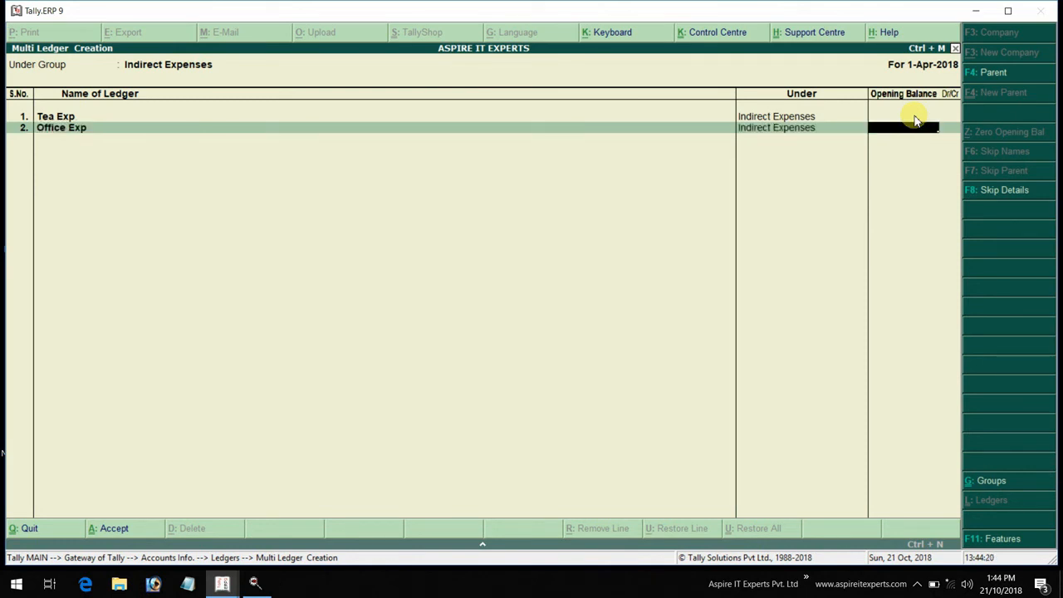
pyautogui.press('Return')
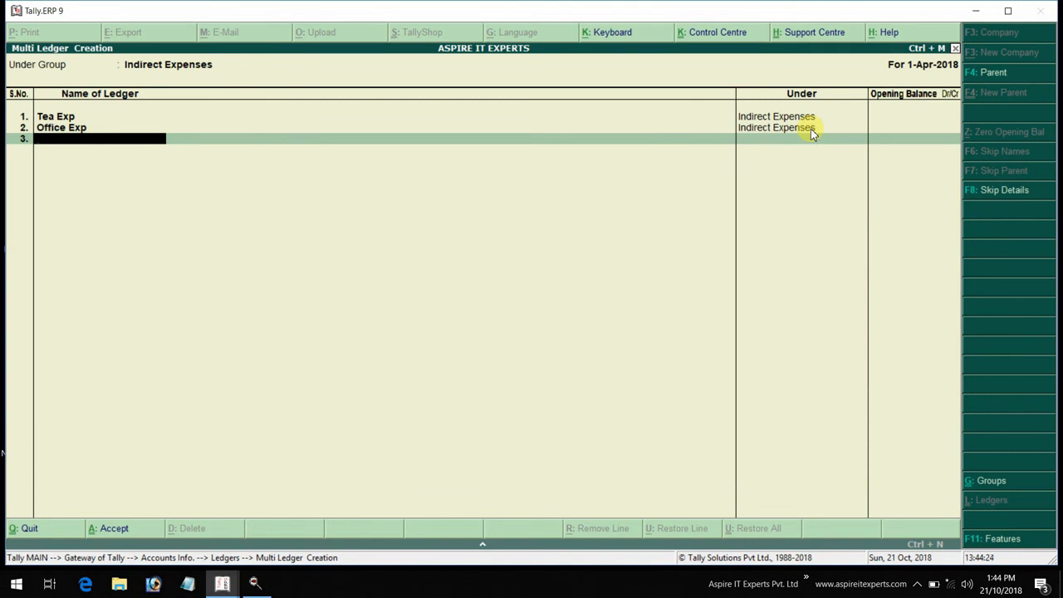
# - Add the ledger Postal Charge without an opening balance and save the multiple ledgers
pyautogui.write('Postal Charge')
pyautogui.press('Return')
pyautogui.press('Return')
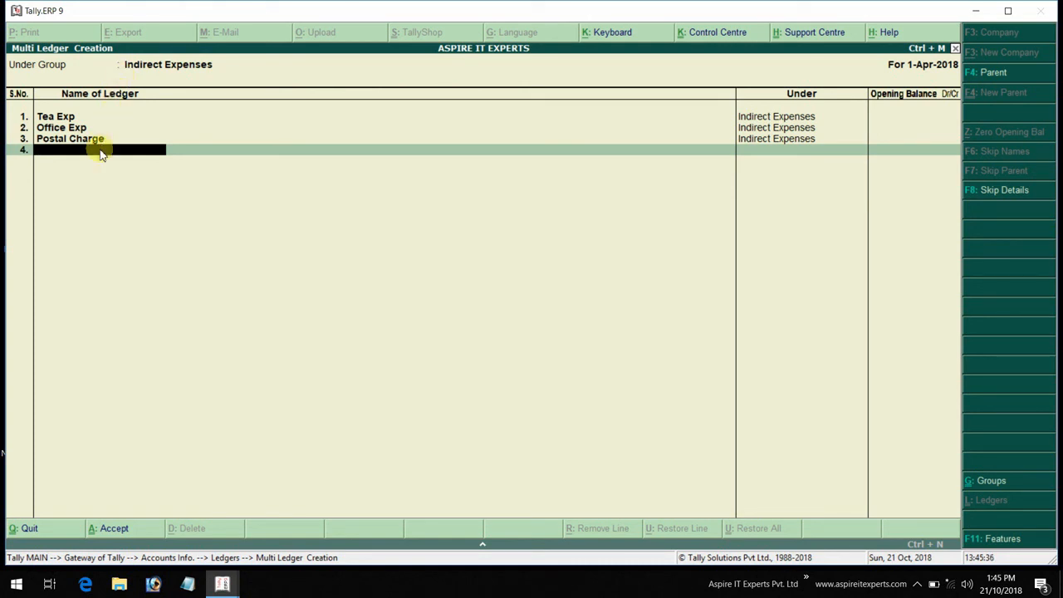
pyautogui.press('Return')
pyautogui.press('y')
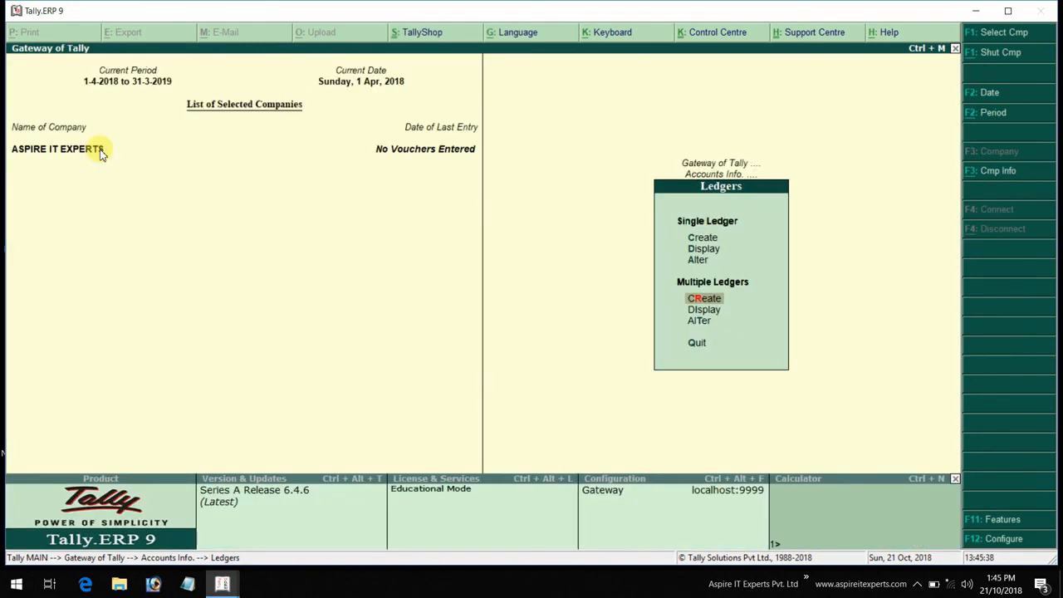
# - Display all ledgers of the Indirect Expenses group in the multiple ledger view, and leave it
pyautogui.press('Down')
pyautogui.press('Return')
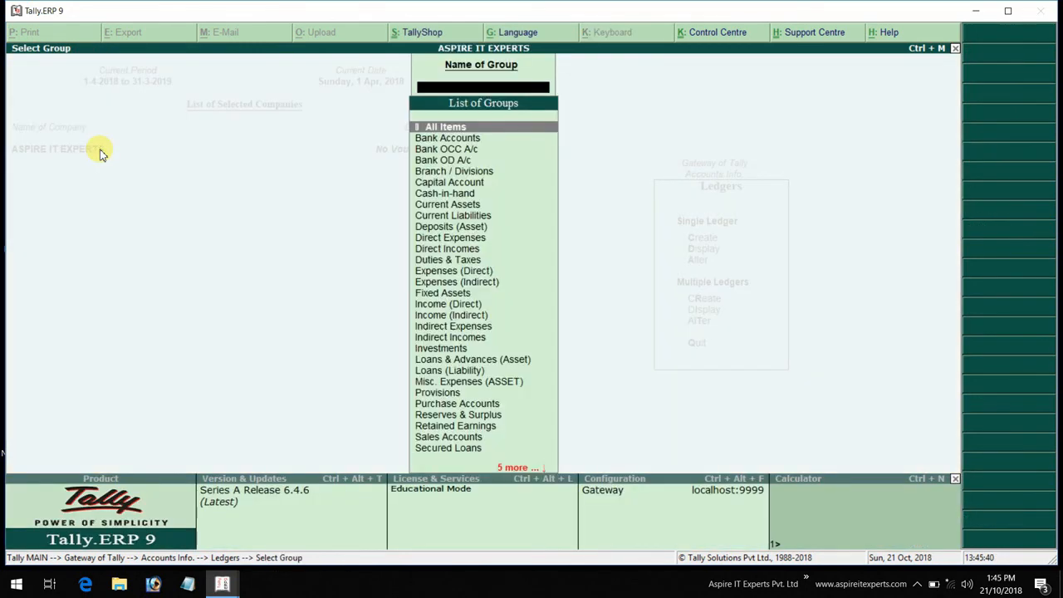
pyautogui.press('Down')
pyautogui.press('Down')
pyautogui.press('Down')
pyautogui.press('Down')
pyautogui.press('Down')
pyautogui.press('Down')
pyautogui.press('Down')
pyautogui.press('Down')
pyautogui.press('Down')
pyautogui.press('Down')
pyautogui.press('Down')
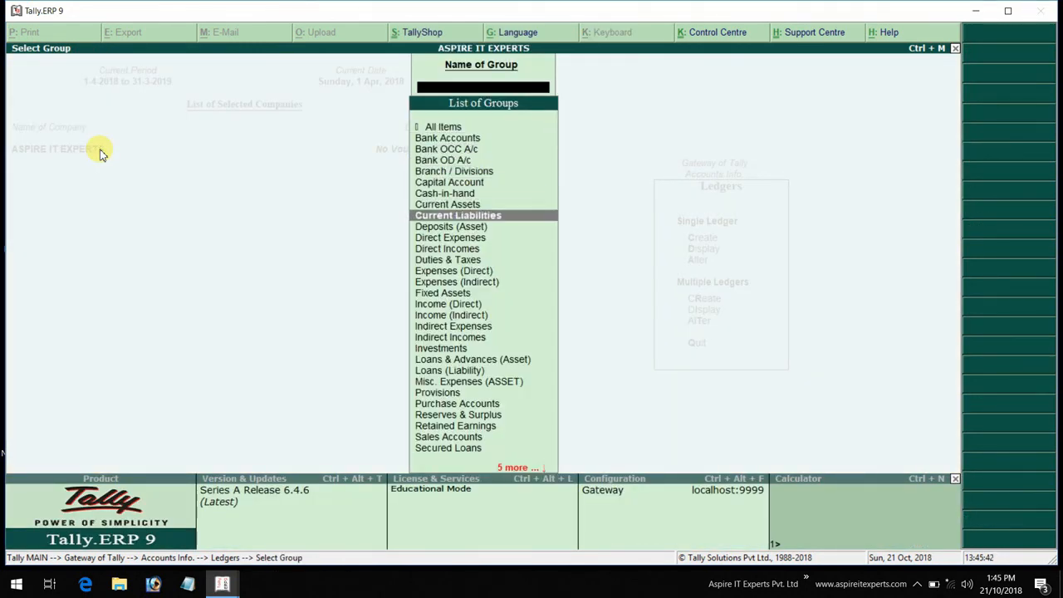
pyautogui.press('Down')
pyautogui.press('Down')
pyautogui.press('Down')
pyautogui.press('Down')
pyautogui.press('Down')
pyautogui.write('Ind')
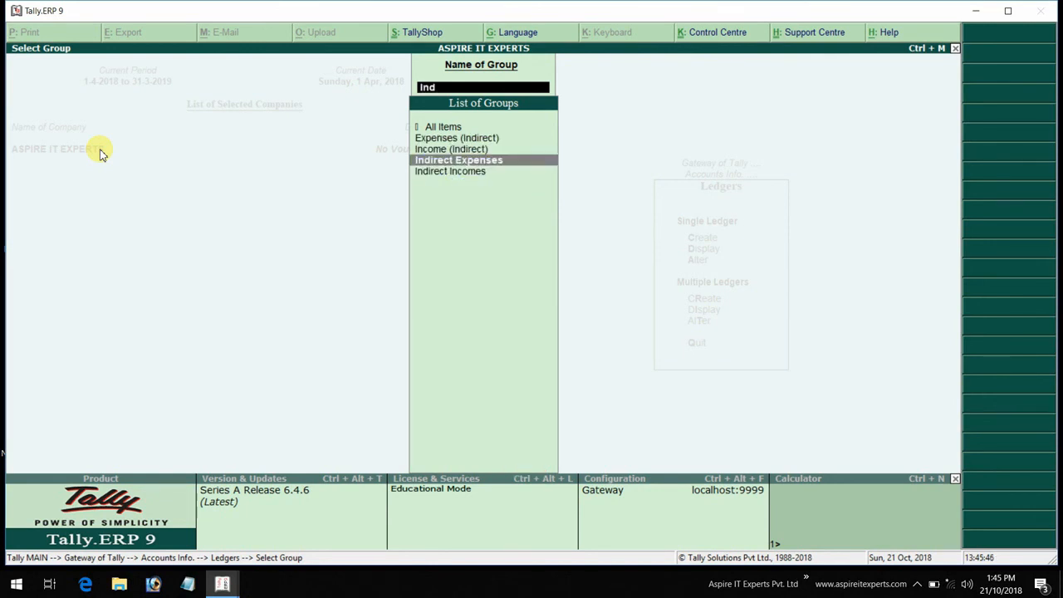
pyautogui.press('Return')
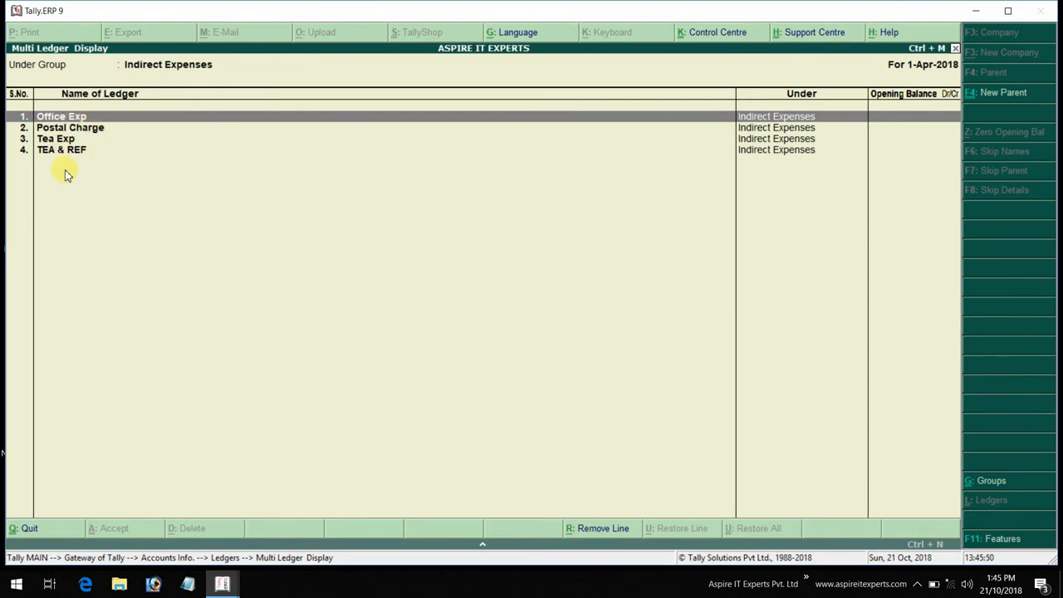
pyautogui.press('Escape')
pyautogui.press('Escape')
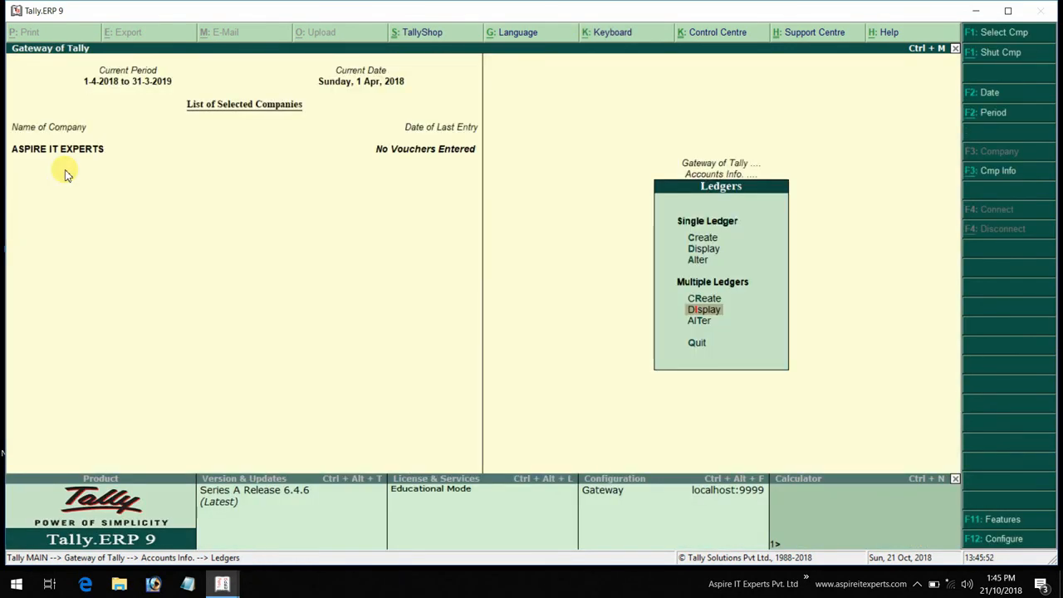
# - Open the Indirect Incomes group for multiple ledger alteration
pyautogui.press('Down')
pyautogui.press('Return')
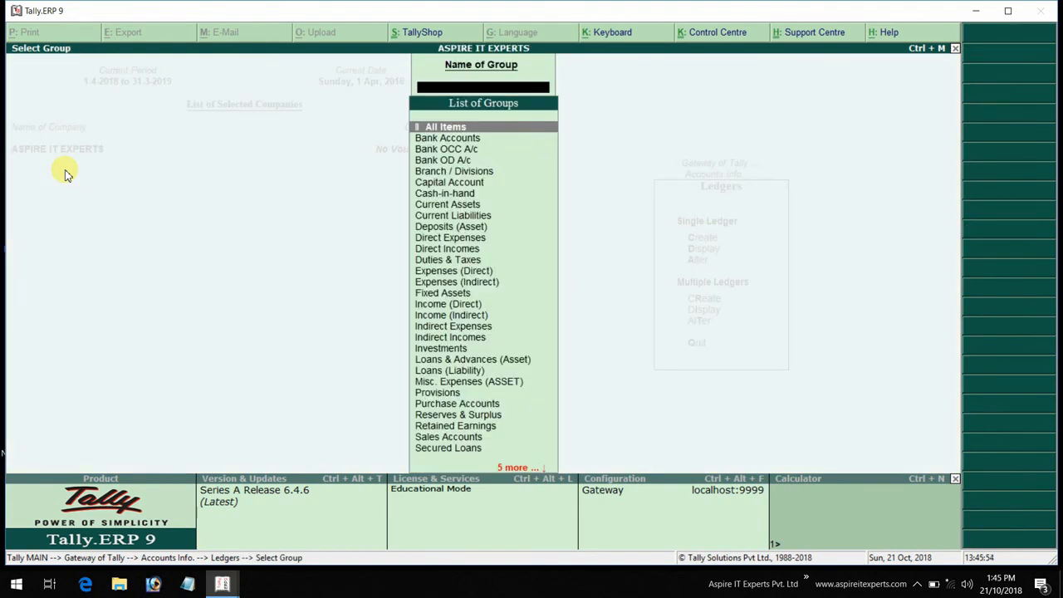
pyautogui.write('Ind')
pyautogui.press('Down')
pyautogui.press('Down')
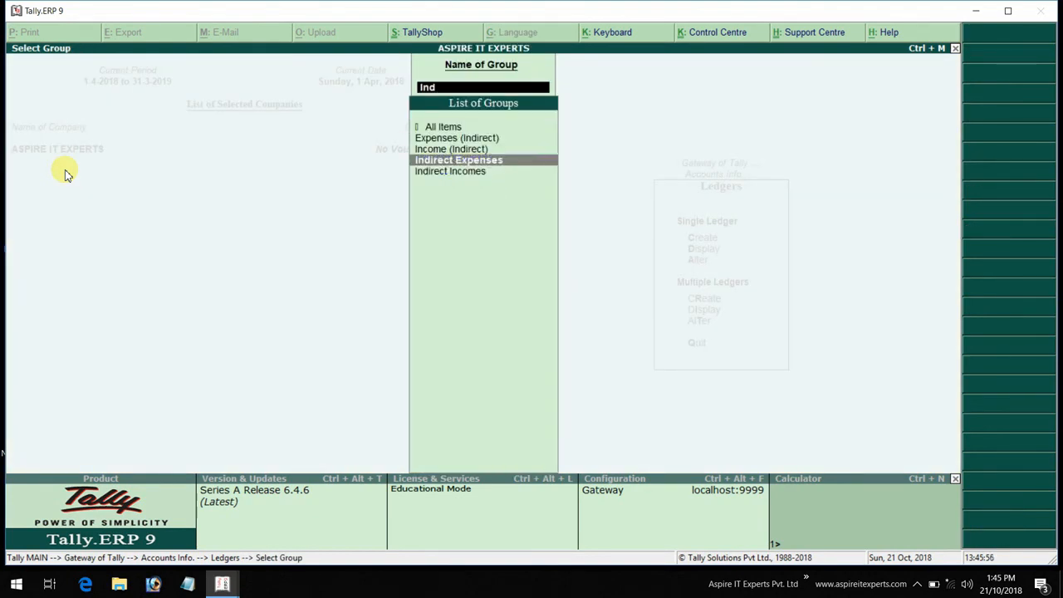
pyautogui.press('Return')
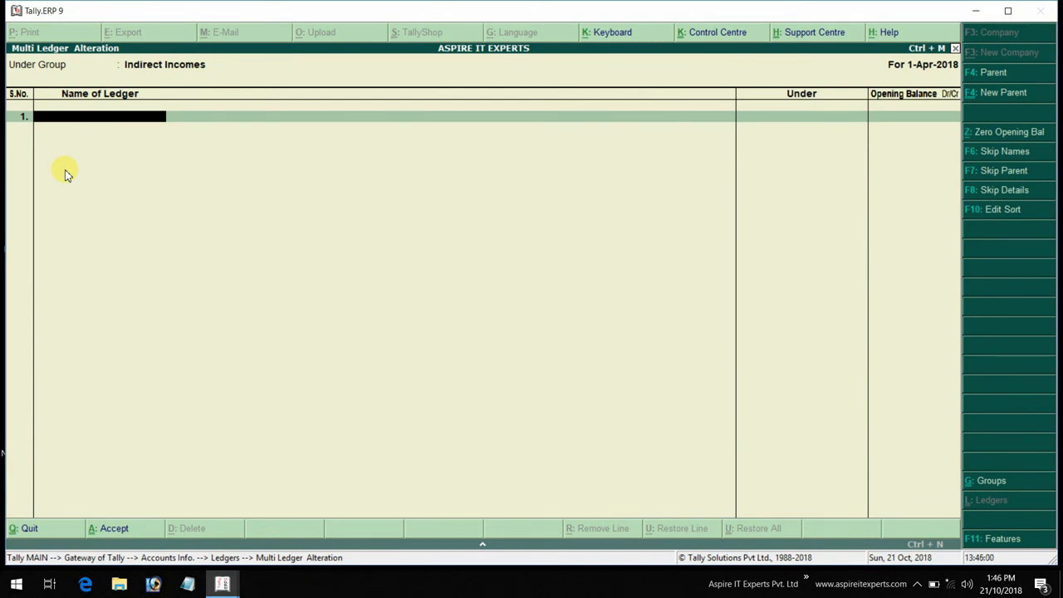
# - Leave the Indirect Incomes group and open the Indirect Expenses group for multiple ledger alteration
pyautogui.press('Escape')
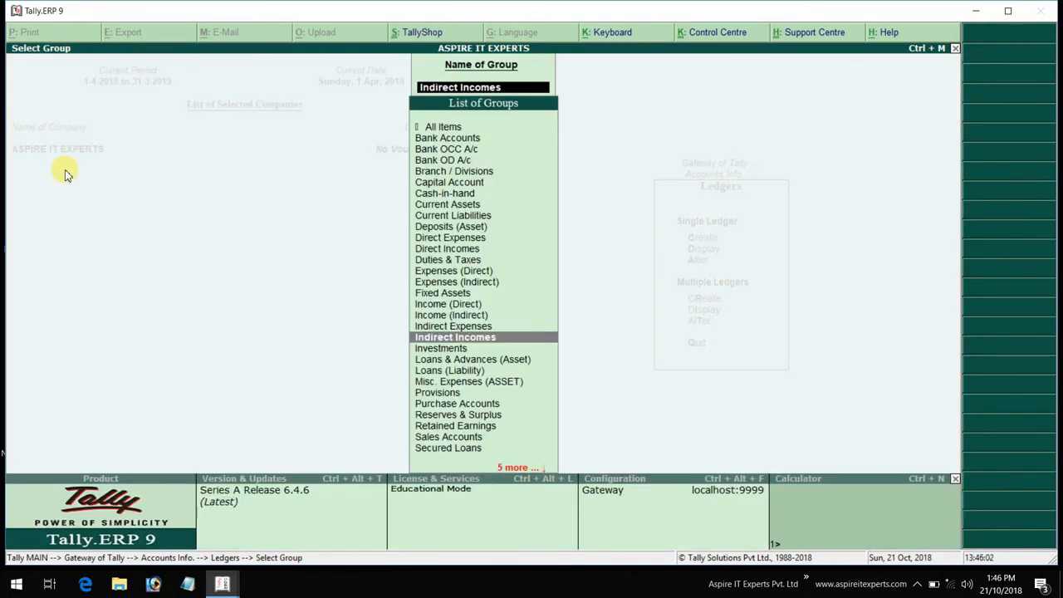
pyautogui.press('Up')
pyautogui.press('Return')
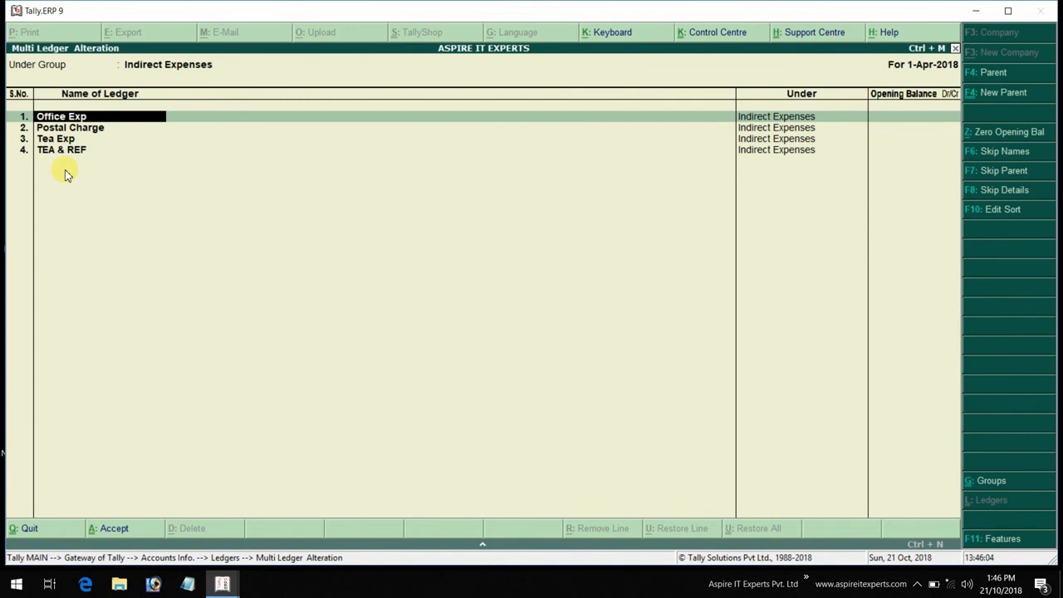
# - Try to move the Office Exp ledger under the Direct Expenses group, and leave the multiple ledger alteration for the Gateway of Tally without saving
pyautogui.press('Return')
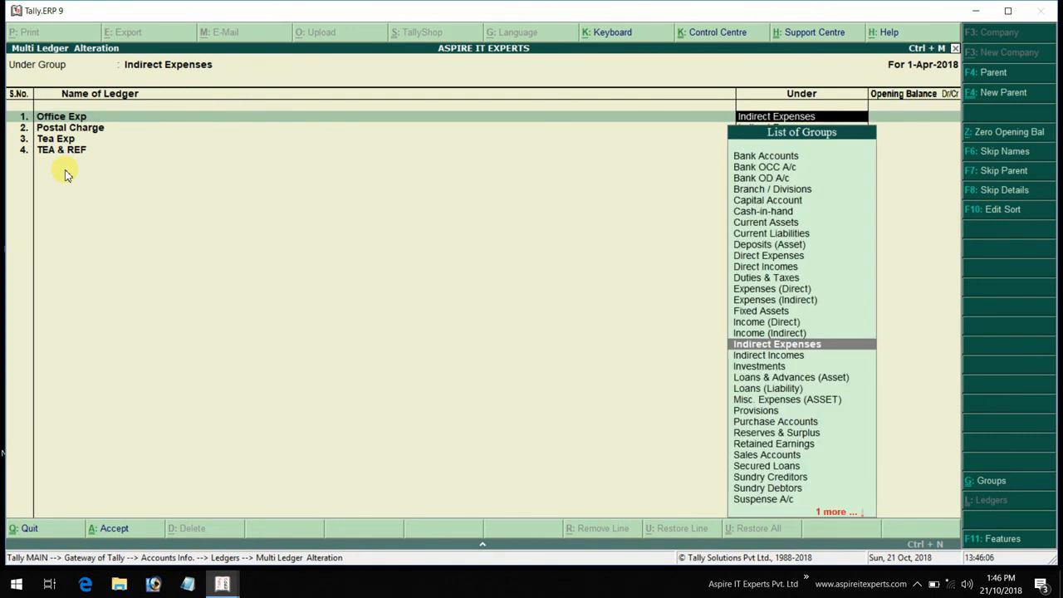
pyautogui.press('Down')
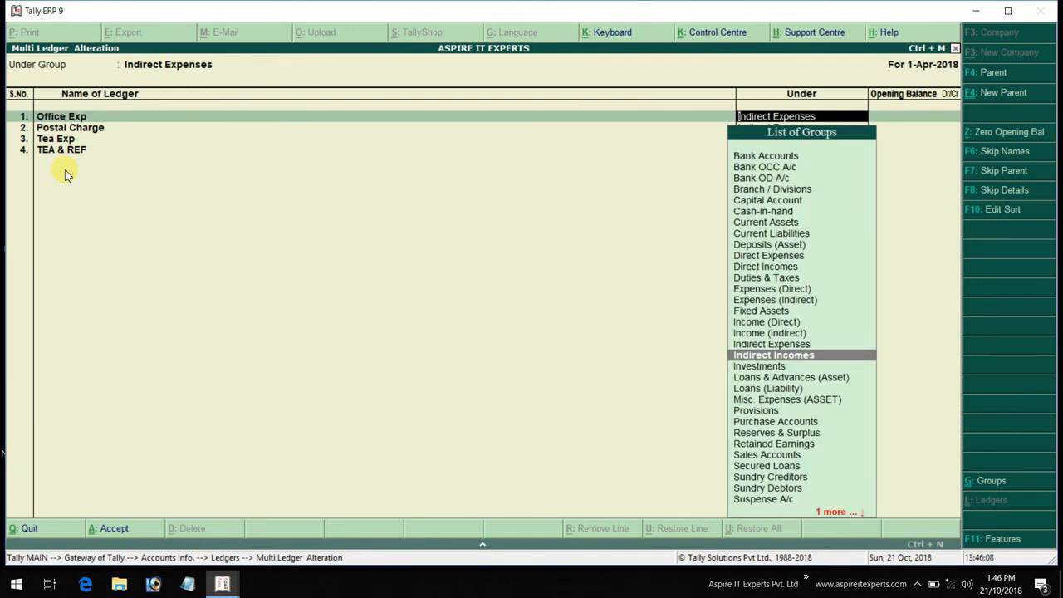
pyautogui.press('End')
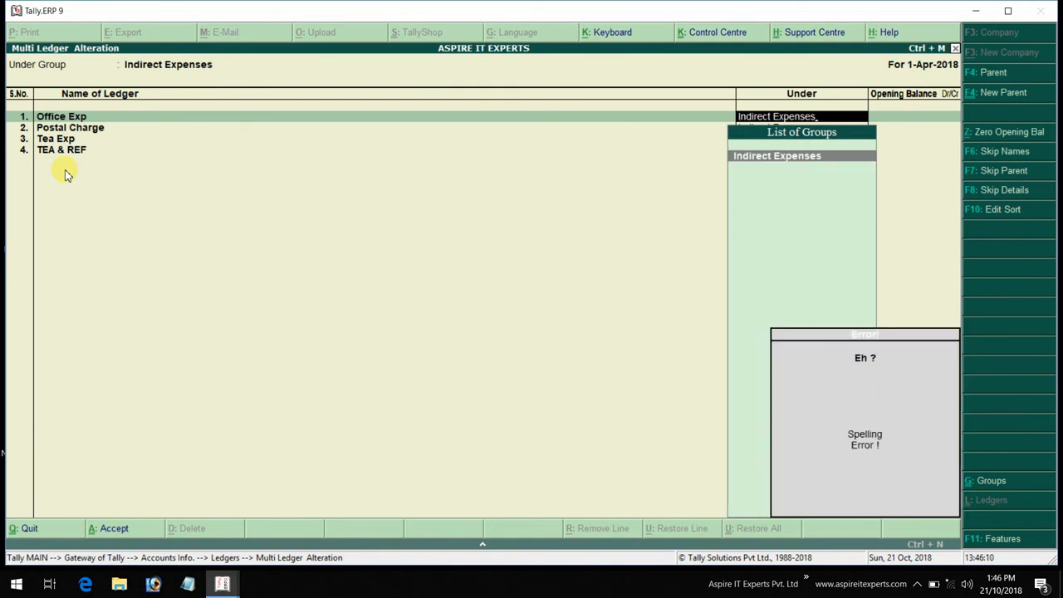
pyautogui.press('BackSpace')
pyautogui.press('BackSpace')
pyautogui.press('BackSpace')
pyautogui.press('BackSpace')
pyautogui.press('BackSpace')
pyautogui.press('BackSpace')
pyautogui.press('BackSpace')
pyautogui.press('BackSpace')
pyautogui.press('BackSpace')
pyautogui.press('BackSpace')
pyautogui.press('BackSpace')
pyautogui.press('BackSpace')
pyautogui.press('BackSpace')
pyautogui.press('BackSpace')
pyautogui.press('BackSpace')
pyautogui.press('BackSpace')
pyautogui.press('BackSpace')
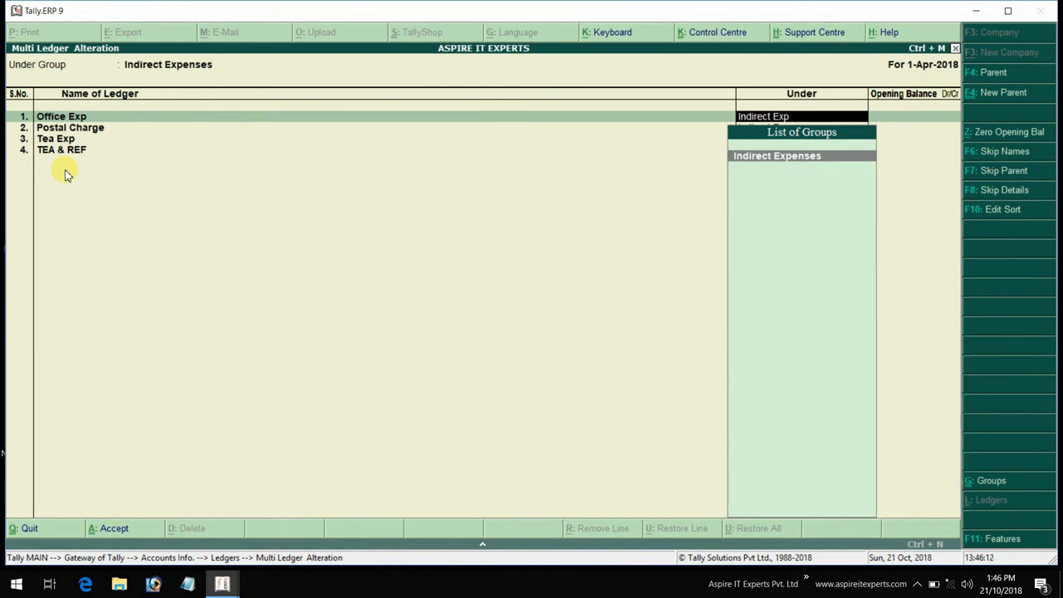
pyautogui.write('Direc')
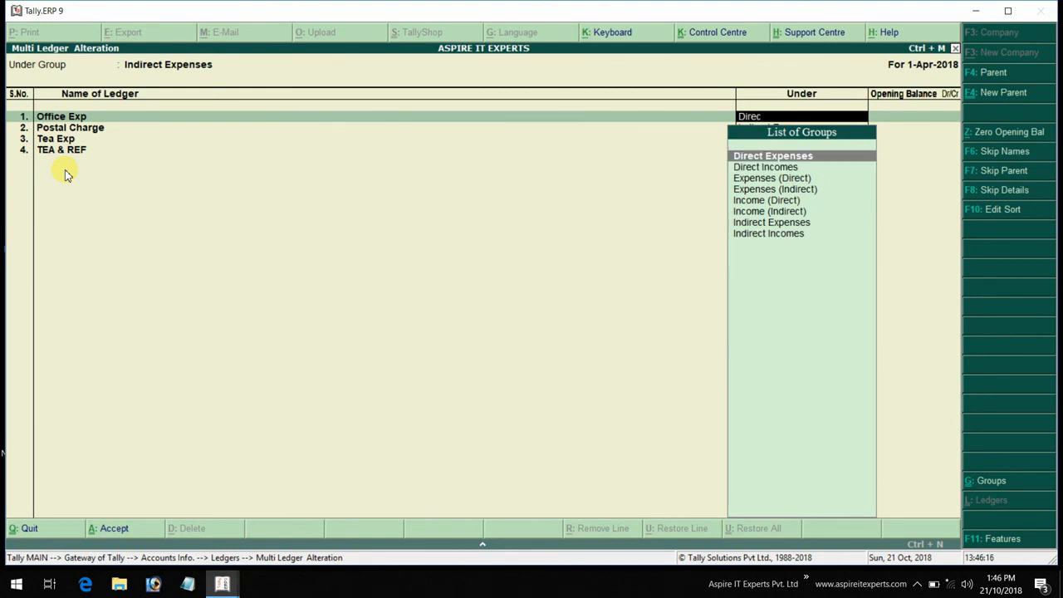
pyautogui.press('Return')
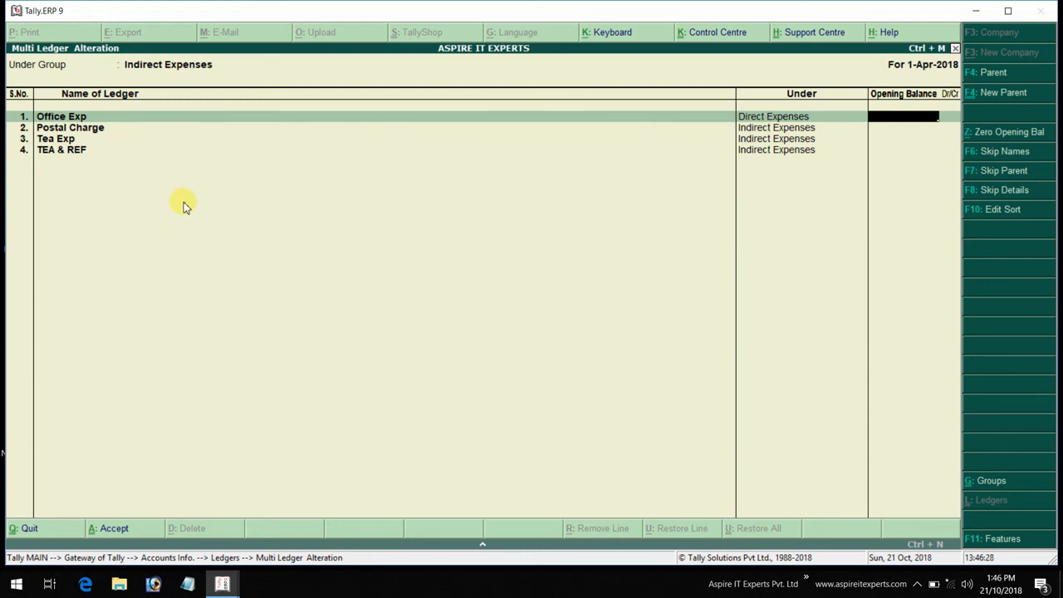
pyautogui.press('Escape')
pyautogui.press('Escape')
pyautogui.press('Escape')
pyautogui.press('Escape')
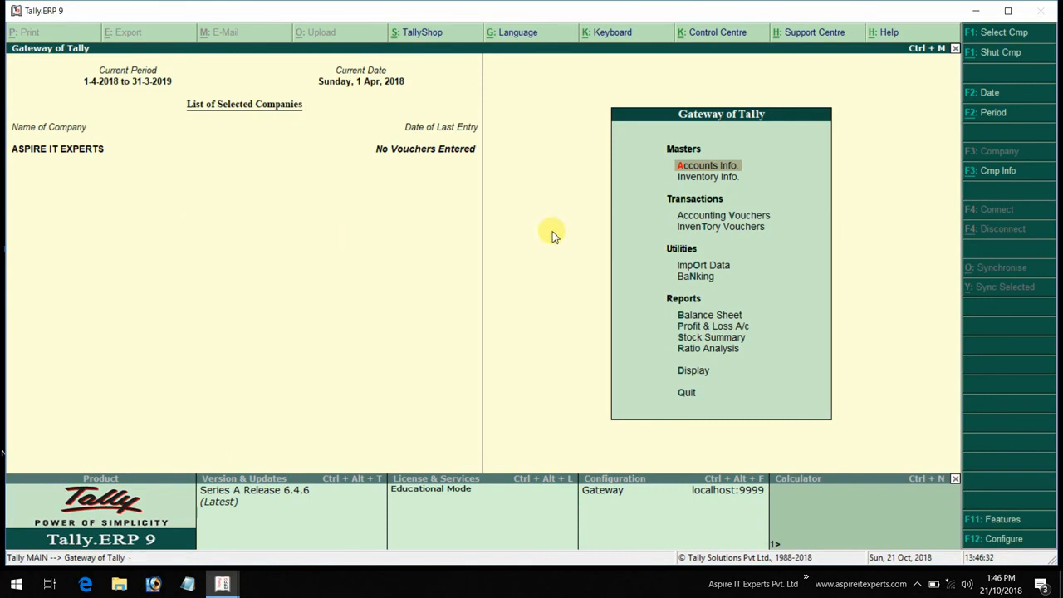
# - Open the multiple ledger creation screen to view its list of groups, and return to the Gateway of Tally
pyautogui.press('Return')
pyautogui.press('Down')
pyautogui.press('Return')
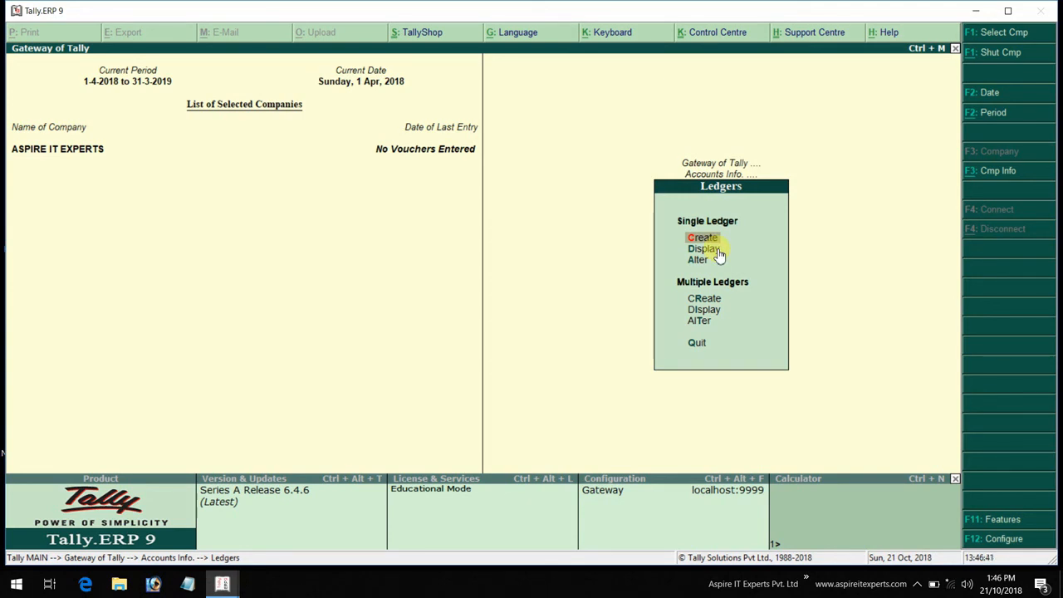
pyautogui.click(721, 300)
pyautogui.click(721, 300)
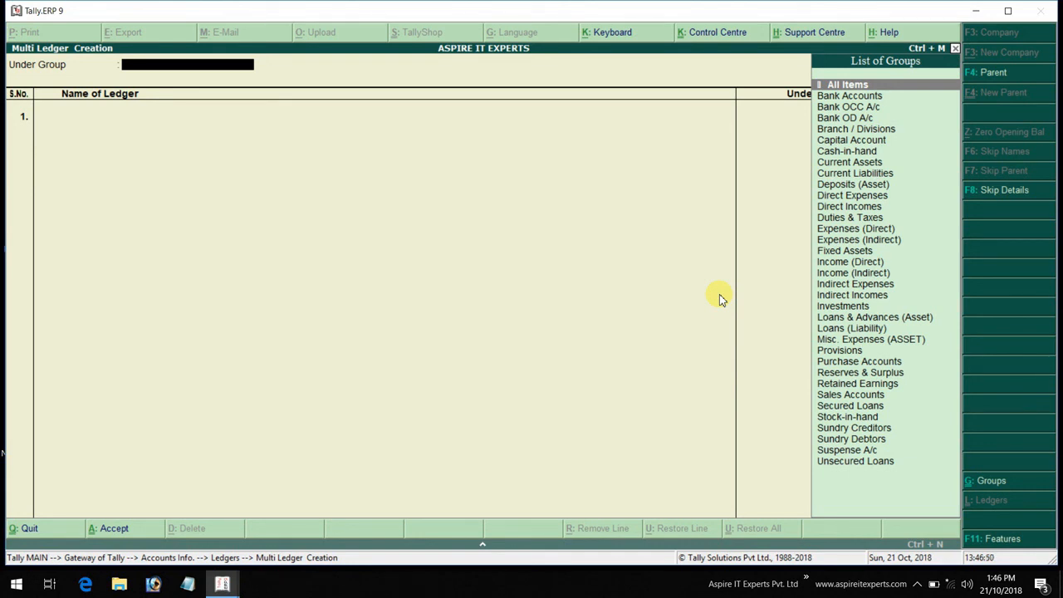
pyautogui.press('Escape')
pyautogui.press('Return')
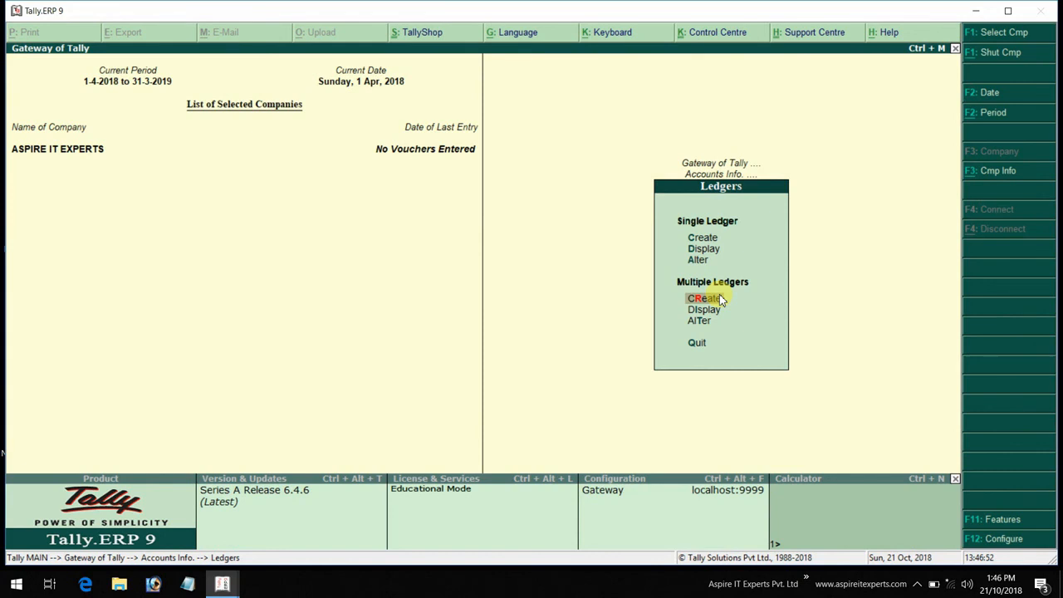
pyautogui.press('Escape')
pyautogui.press('Escape')
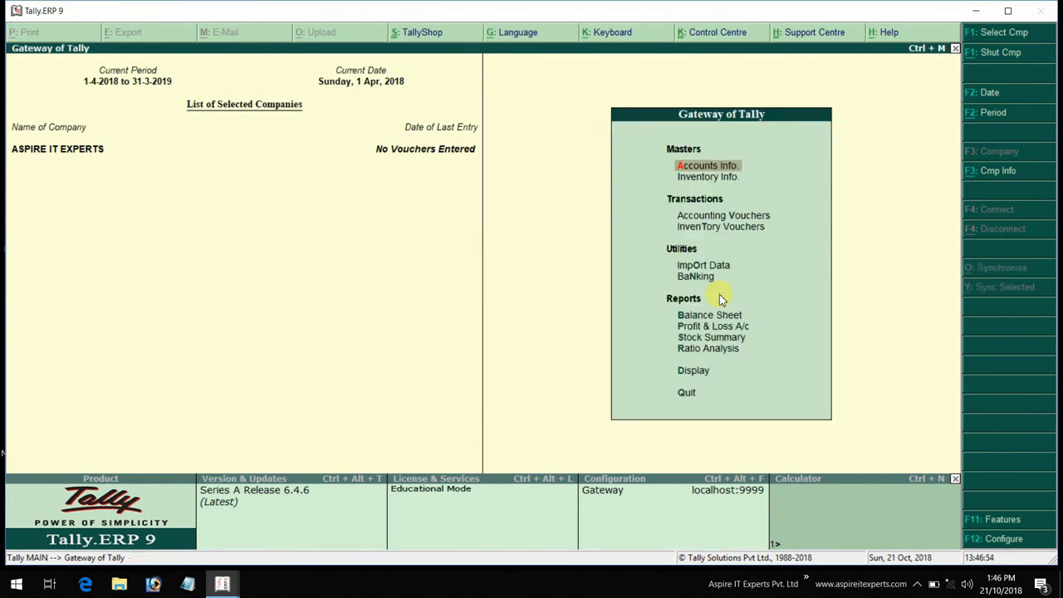